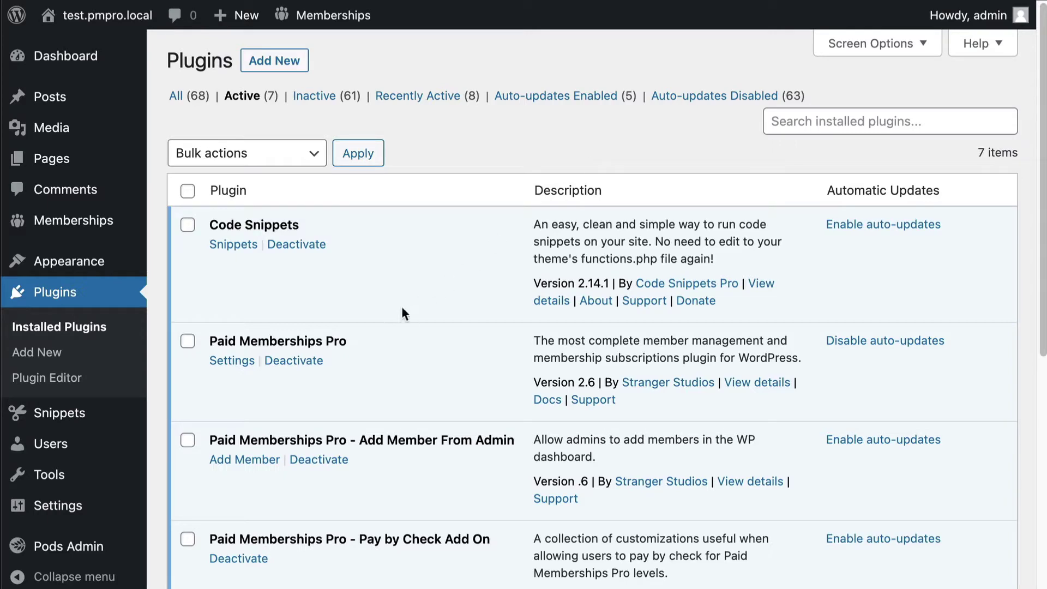
Step: Highlight the Paid Memberships Pro, PMPro Pods Add On and Pods plugin names
{"action": "left_click_drag", "start_coordinate": [355, 339], "coordinate": [201, 339]}
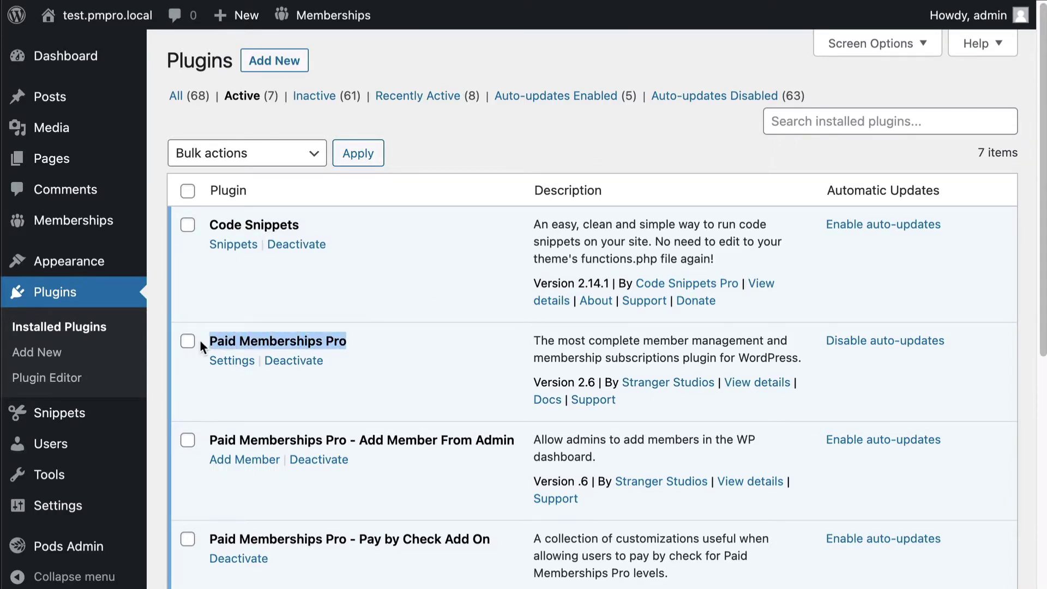
{"action": "scroll", "coordinate": [355, 320], "scroll_direction": "down", "scroll_amount": 7}
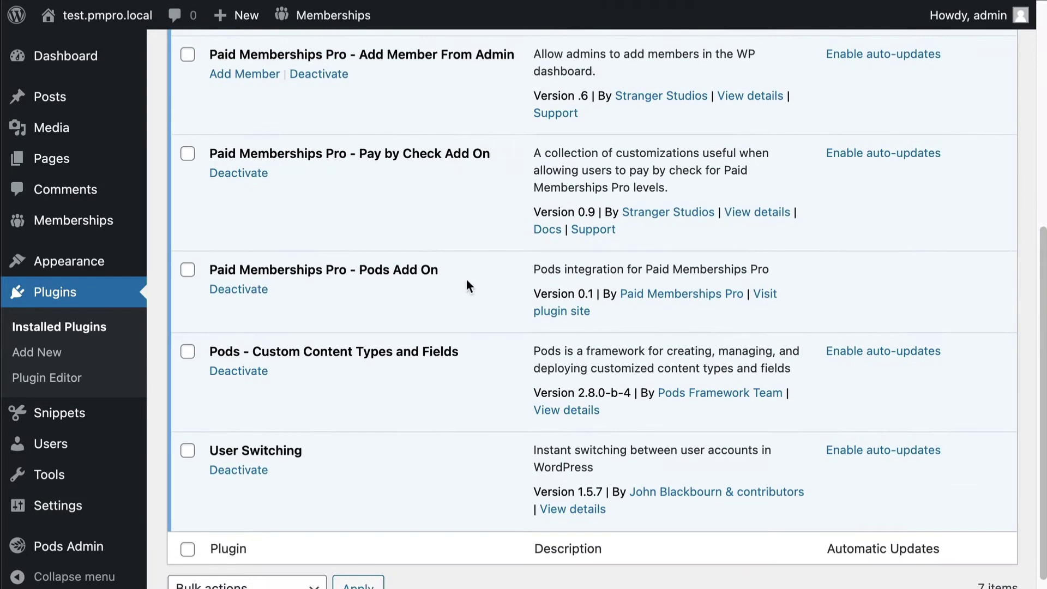
{"action": "left_click_drag", "start_coordinate": [463, 275], "coordinate": [191, 266]}
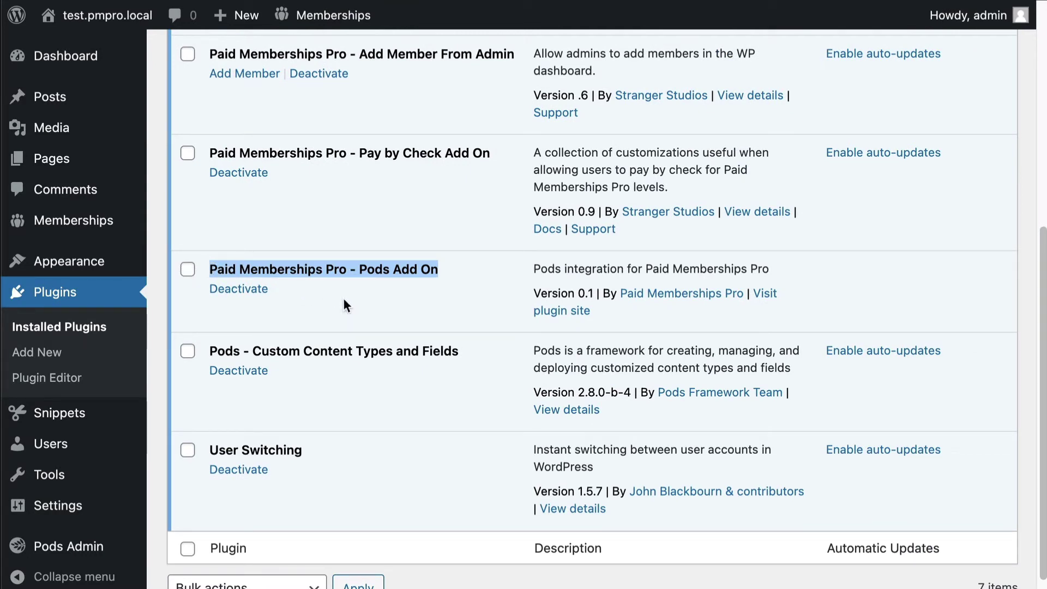
{"action": "left_click_drag", "start_coordinate": [475, 355], "coordinate": [210, 350]}
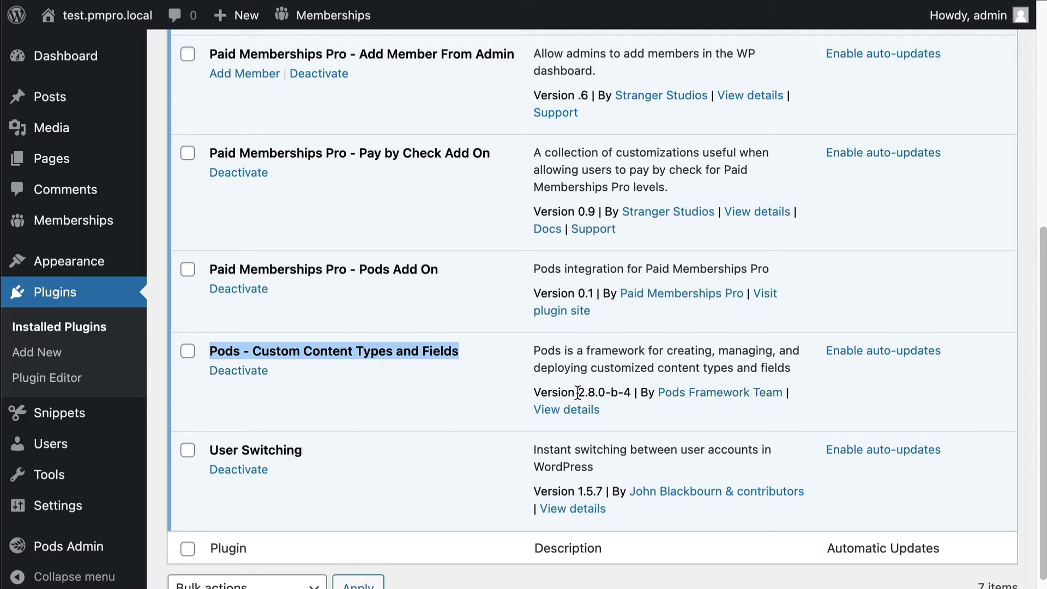
Step: Add a new pod that extends the existing PMPro Member content type
{"action": "left_click", "coordinate": [401, 505]}
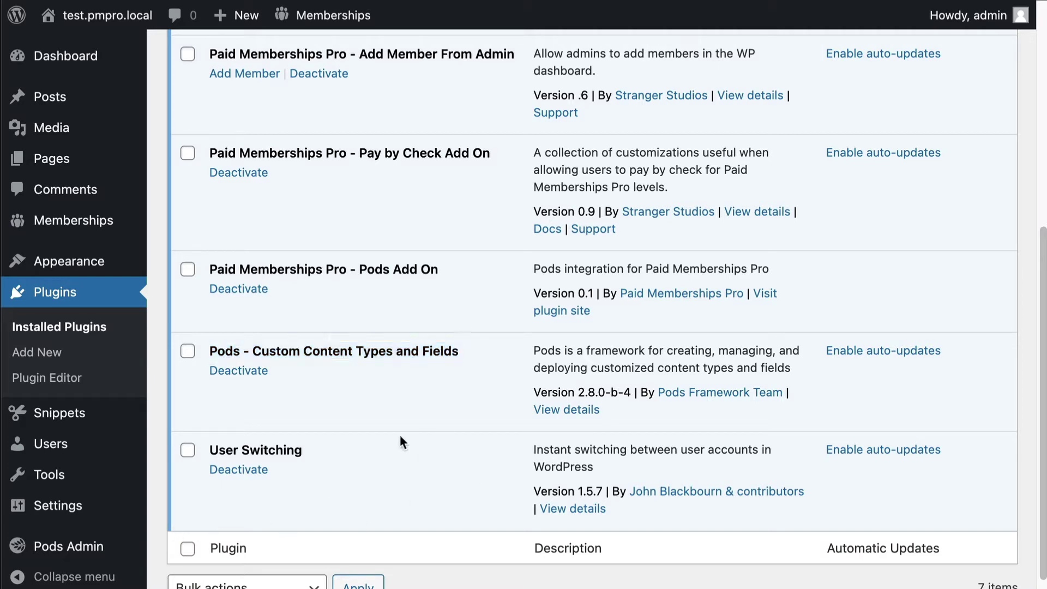
{"action": "left_click", "coordinate": [108, 545]}
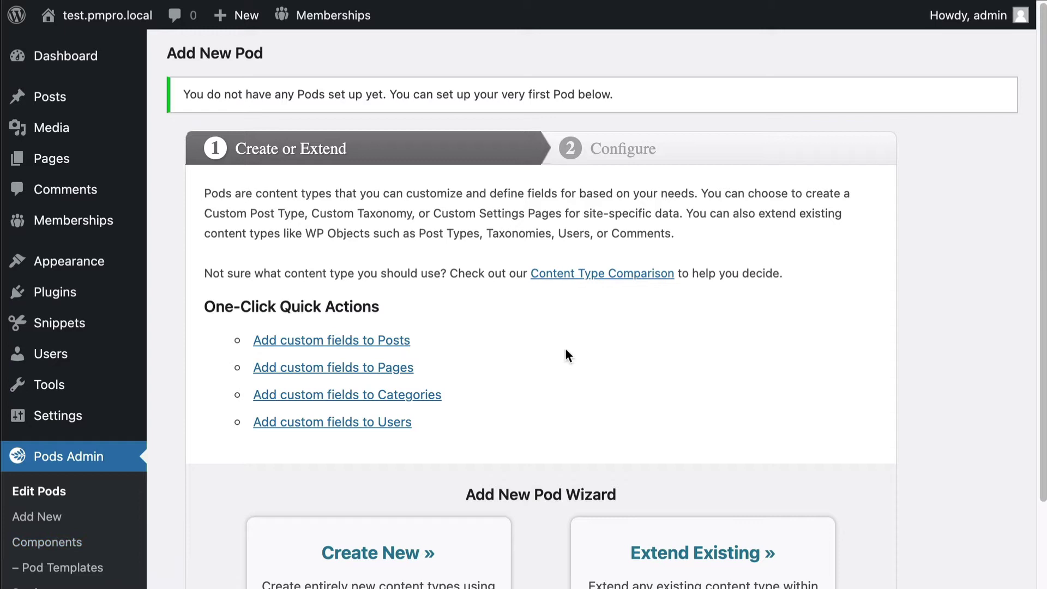
{"action": "scroll", "coordinate": [602, 374], "scroll_direction": "down", "scroll_amount": 5}
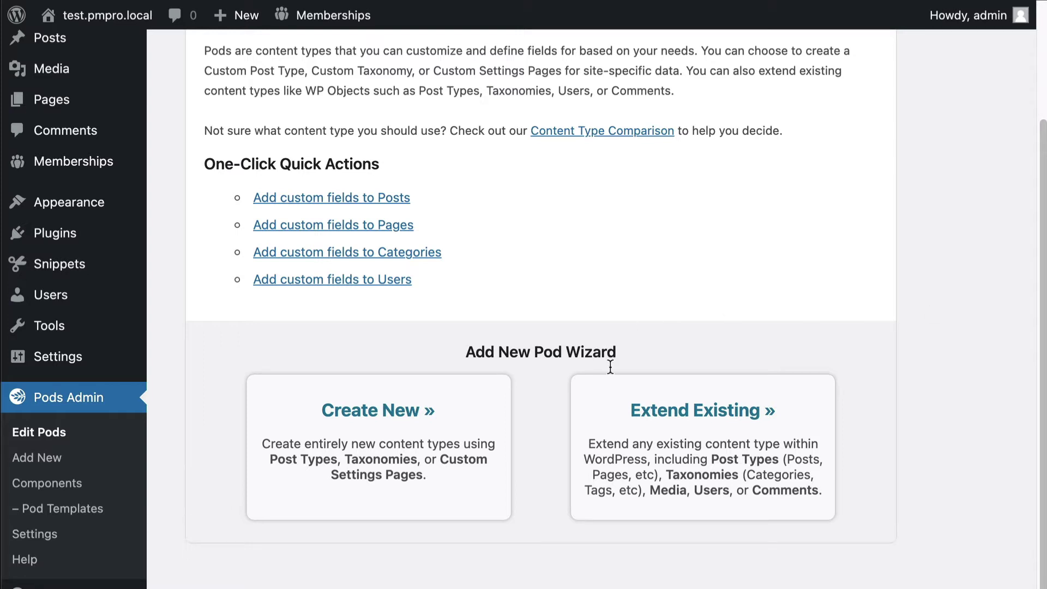
{"action": "left_click", "coordinate": [680, 438]}
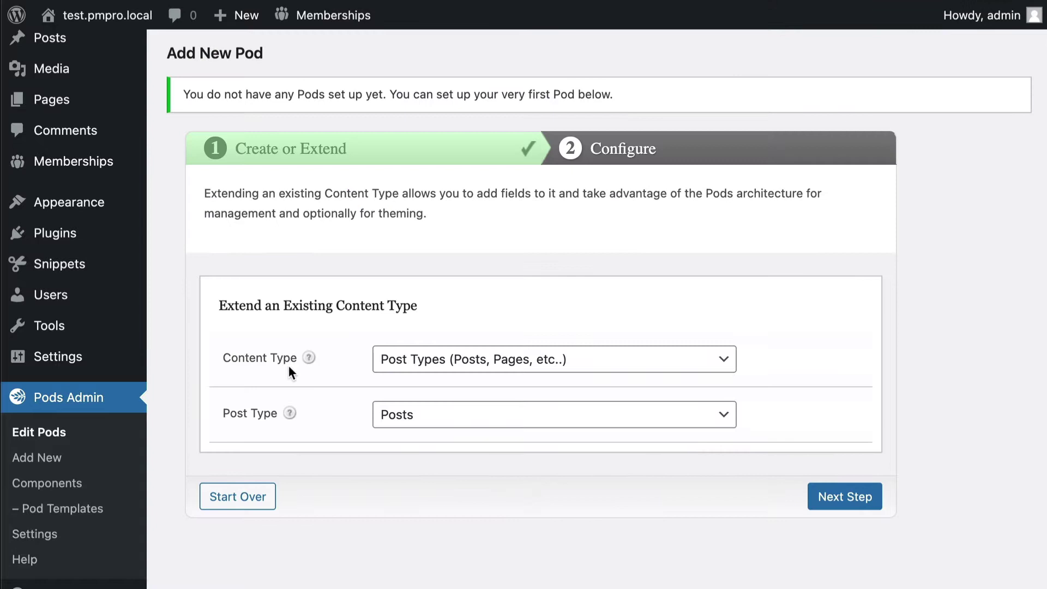
{"action": "left_click", "coordinate": [610, 364]}
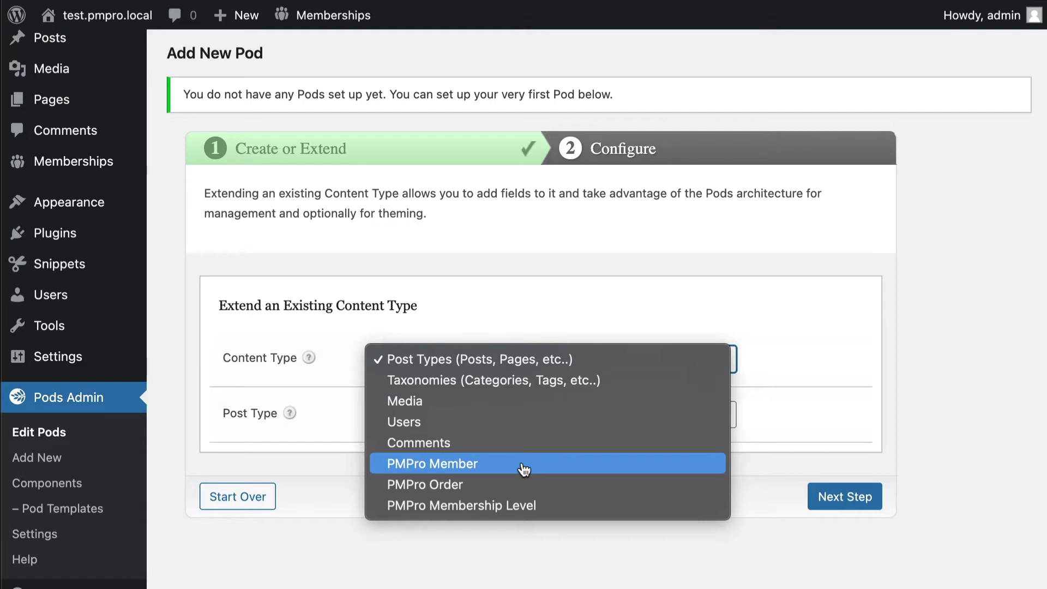
{"action": "left_click", "coordinate": [547, 477]}
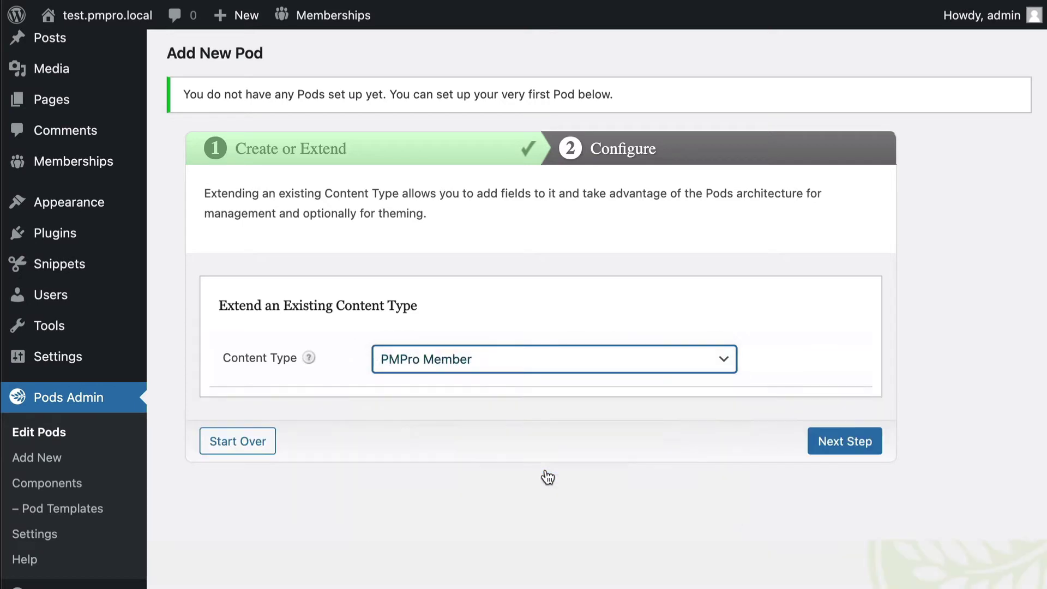
{"action": "left_click", "coordinate": [826, 450]}
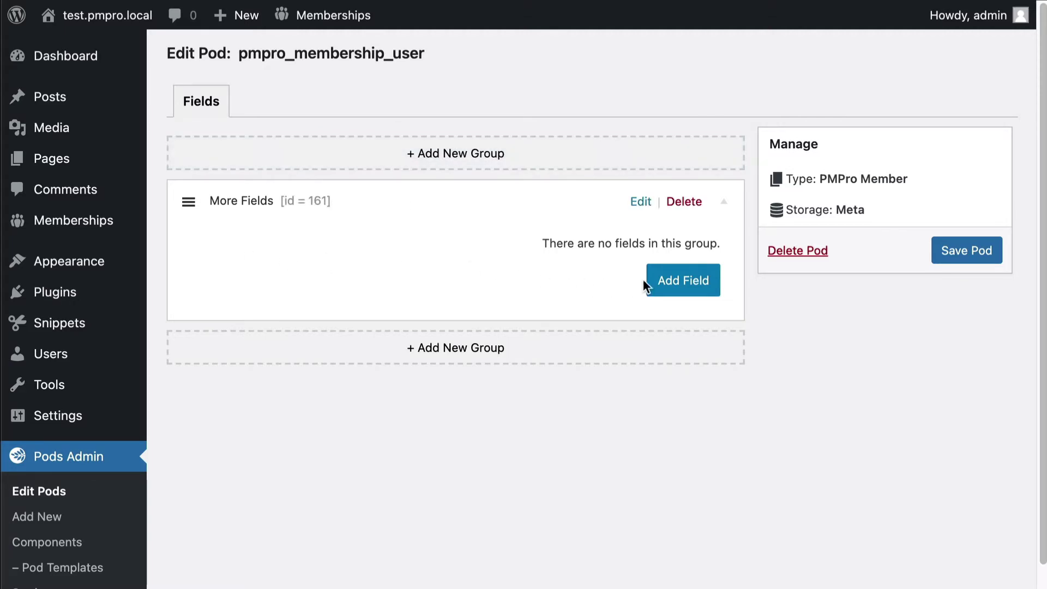
Step: Add a new More Fields field labelled 'T-shirt Size' of type Relationship
{"action": "left_click", "coordinate": [667, 282]}
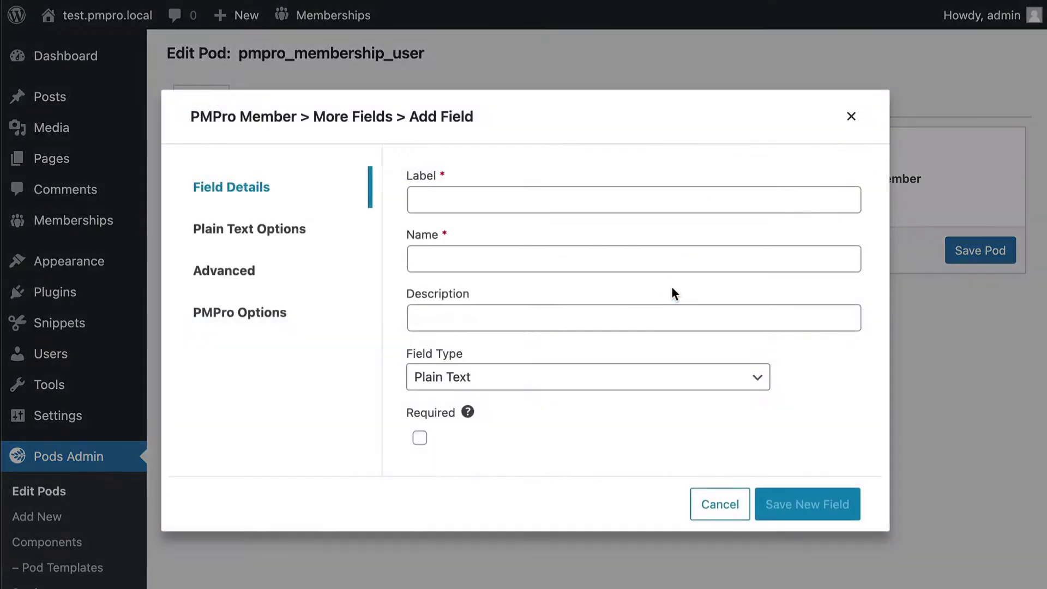
{"action": "left_click", "coordinate": [599, 195]}
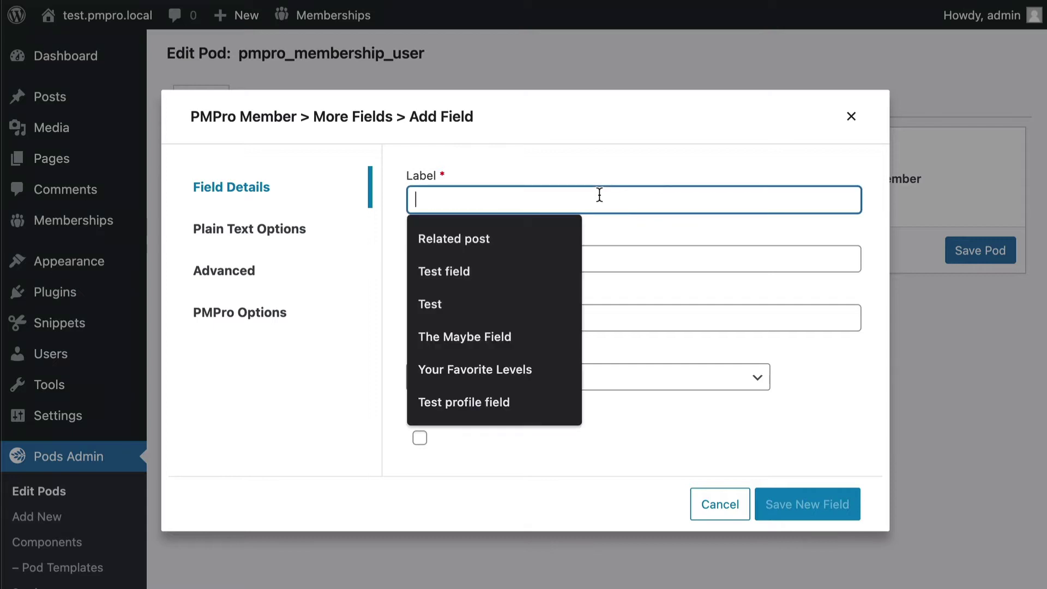
{"action": "type", "text": "T-shirt Size"}
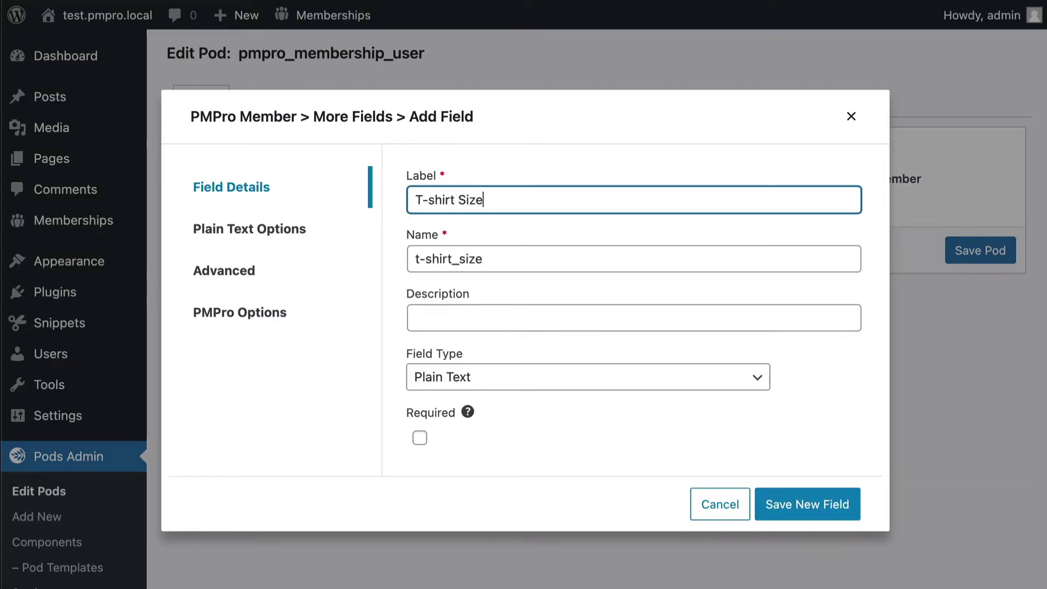
{"action": "left_click", "coordinate": [451, 376]}
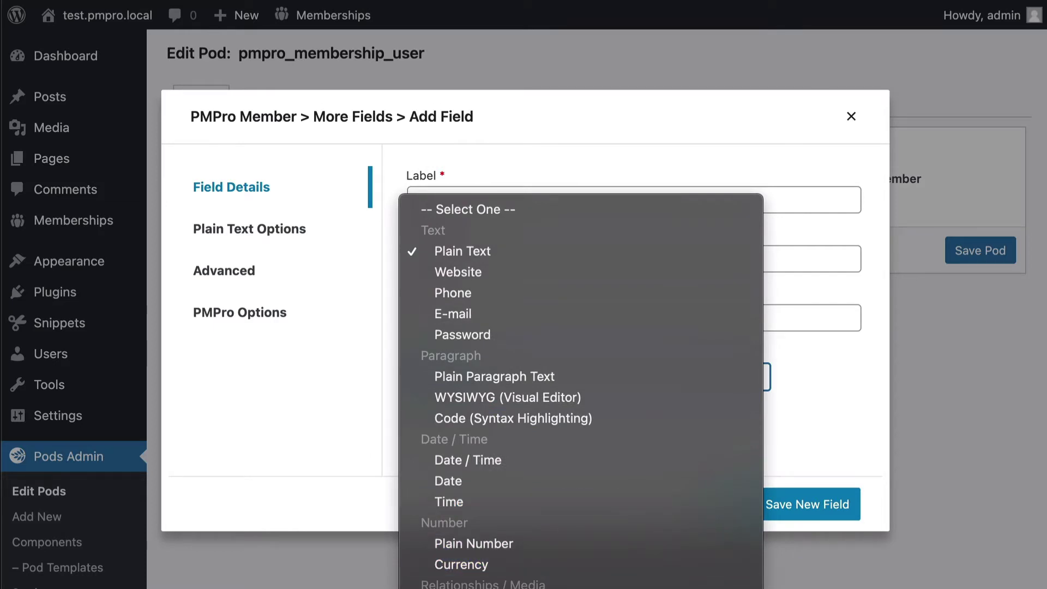
{"action": "left_click", "coordinate": [475, 582]}
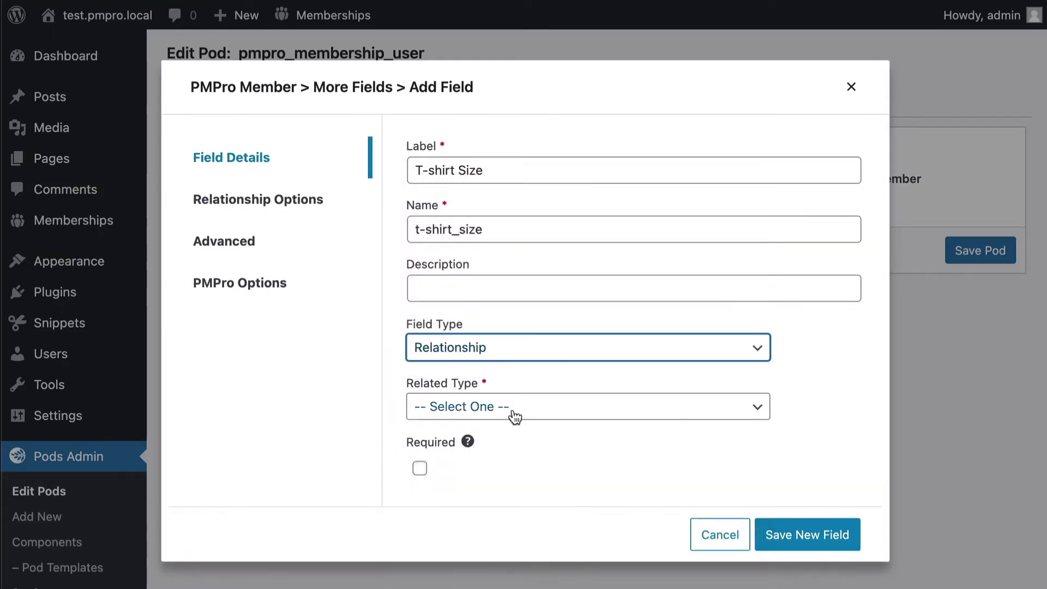
{"action": "left_click", "coordinate": [503, 361]}
{"action": "left_click", "coordinate": [306, 407]}
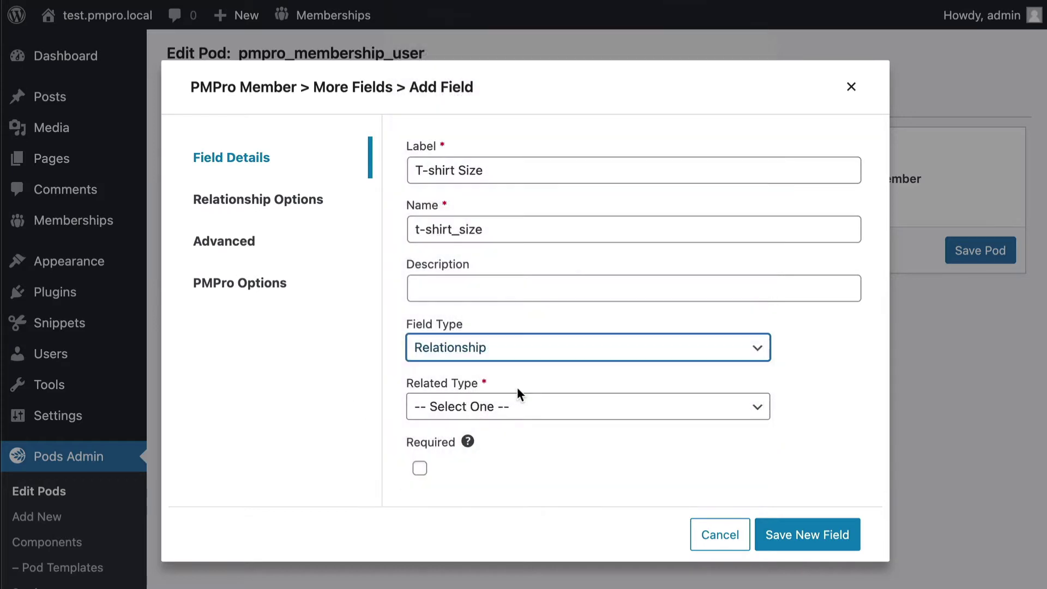
Step: Set its related type to Simple with options small|Small, medium|Medium, large|Large, then save the field
{"action": "left_click", "coordinate": [519, 408]}
{"action": "left_click", "coordinate": [480, 446]}
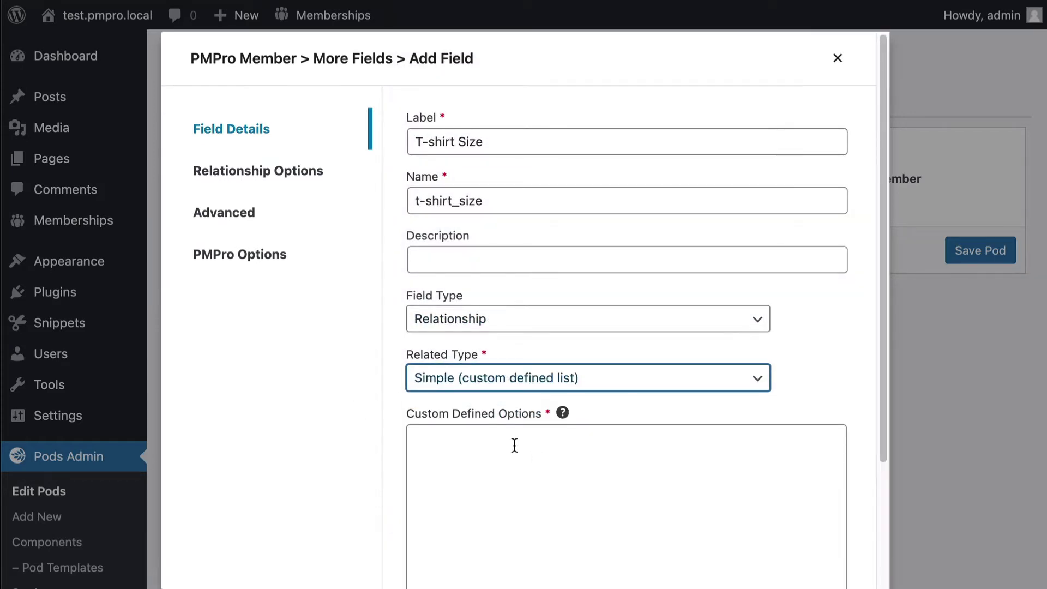
{"action": "left_click", "coordinate": [515, 445]}
{"action": "type", "text": "small|Small"}
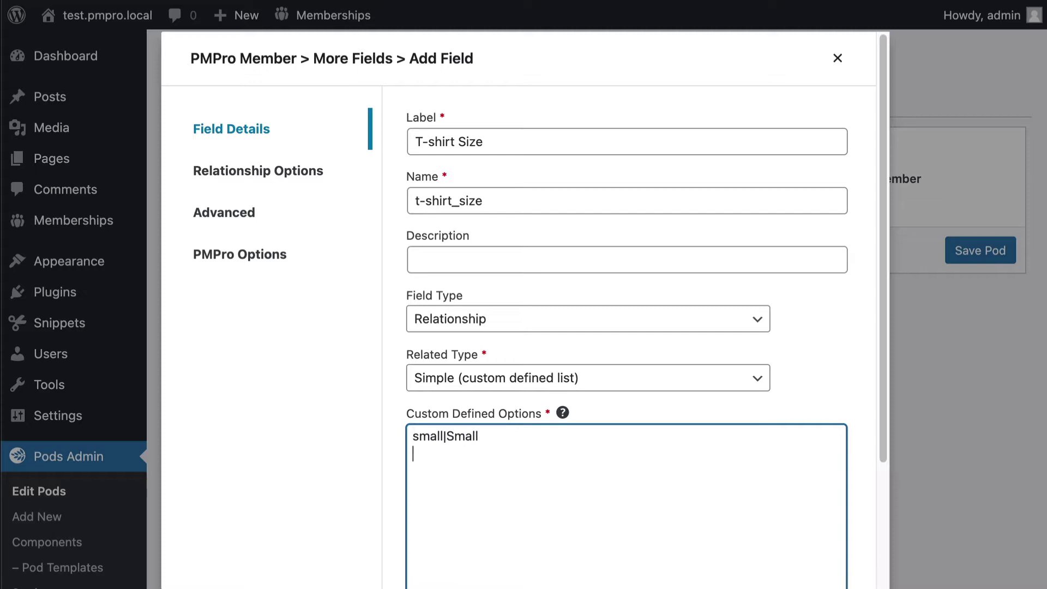
{"action": "type", "text": " medium|Medium"}
{"action": "key", "text": "Return"}
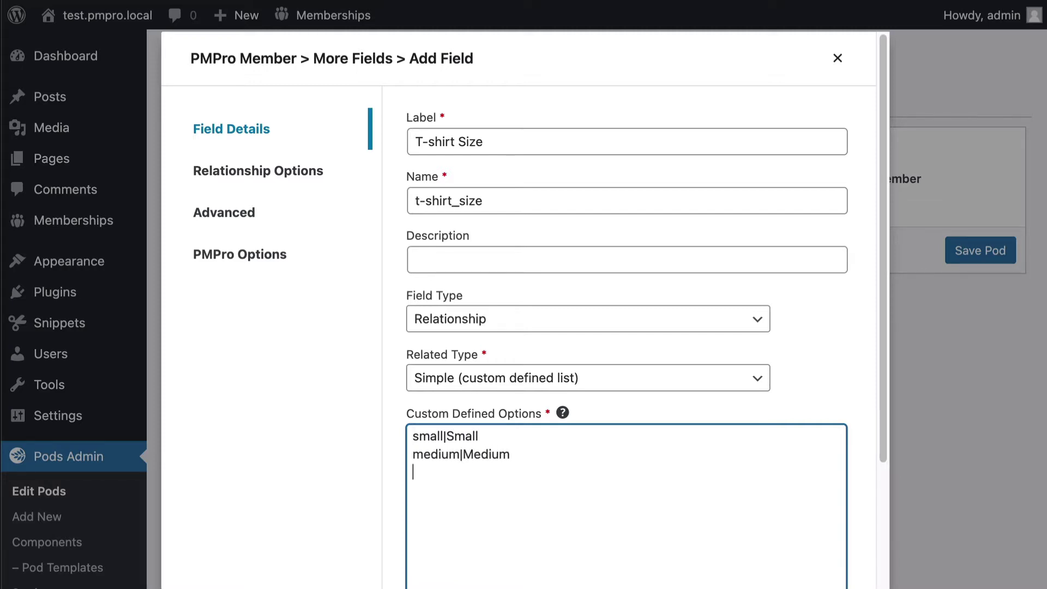
{"action": "type", "text": "large|Large"}
{"action": "scroll", "coordinate": [518, 374], "scroll_direction": "down", "scroll_amount": 3}
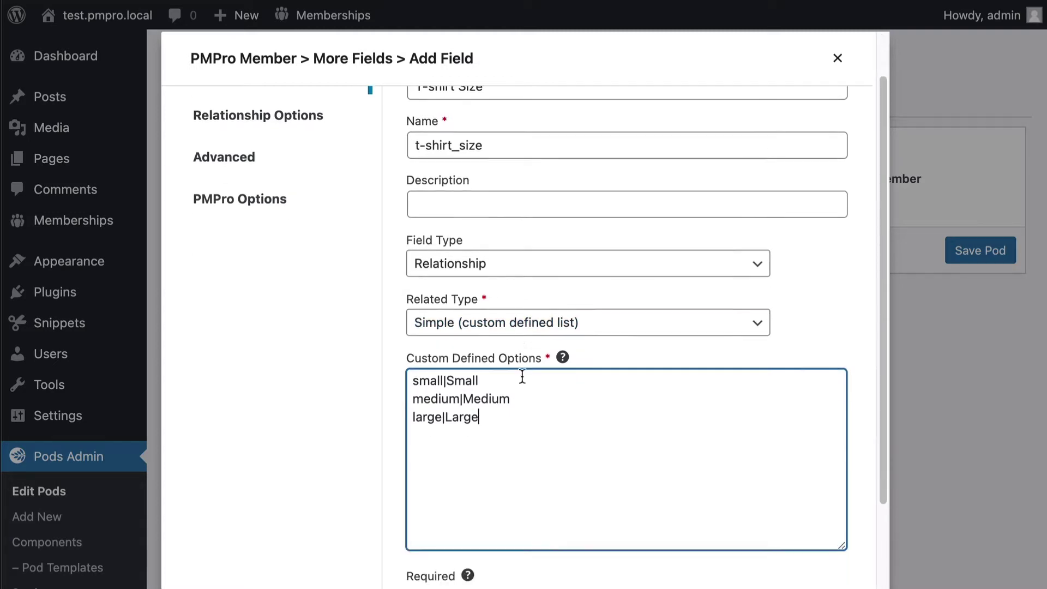
{"action": "left_click", "coordinate": [785, 567]}
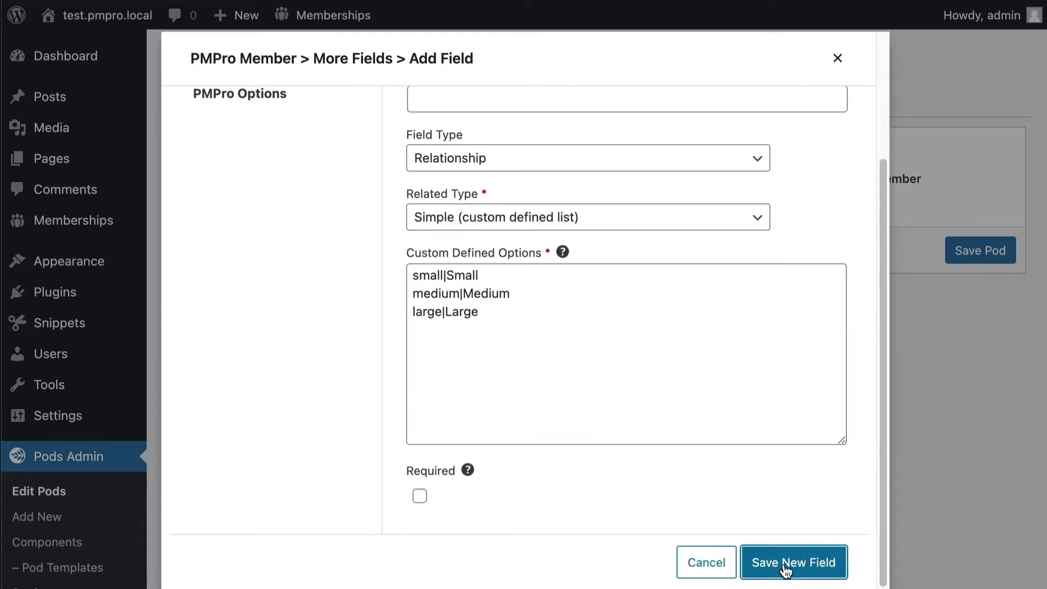
Step: Save the pod, keep the More Fields group After Captcha at checkout, and save again
{"action": "left_click", "coordinate": [949, 253]}
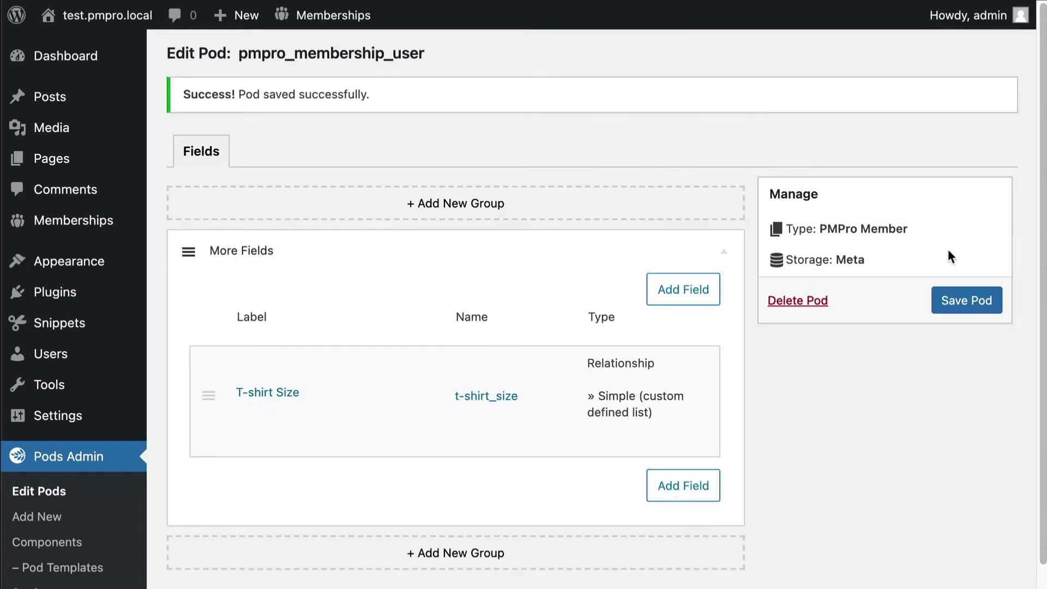
{"action": "mouse_move", "coordinate": [522, 400]}
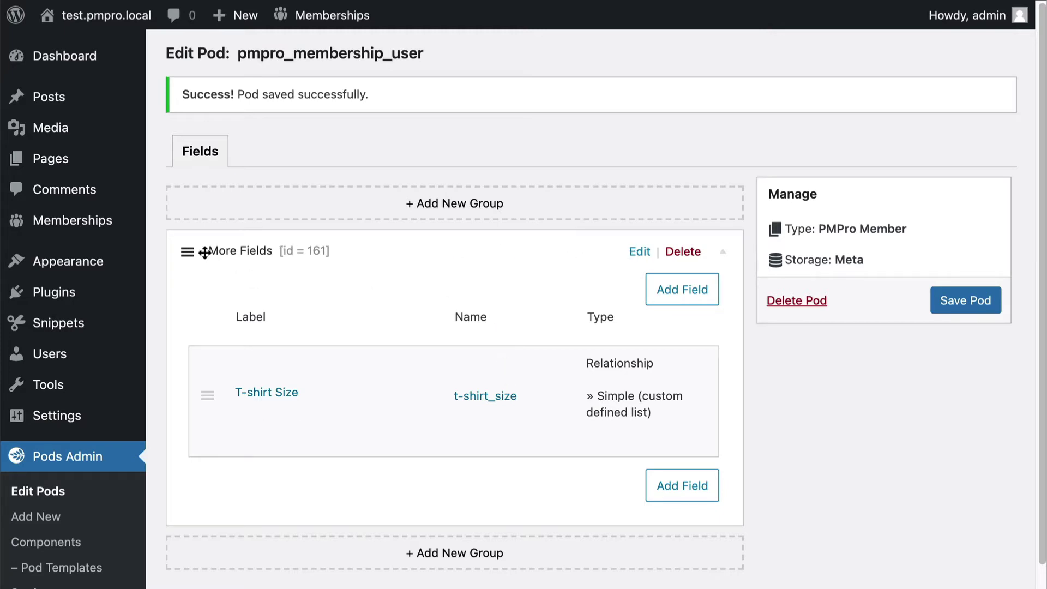
{"action": "left_click", "coordinate": [637, 251]}
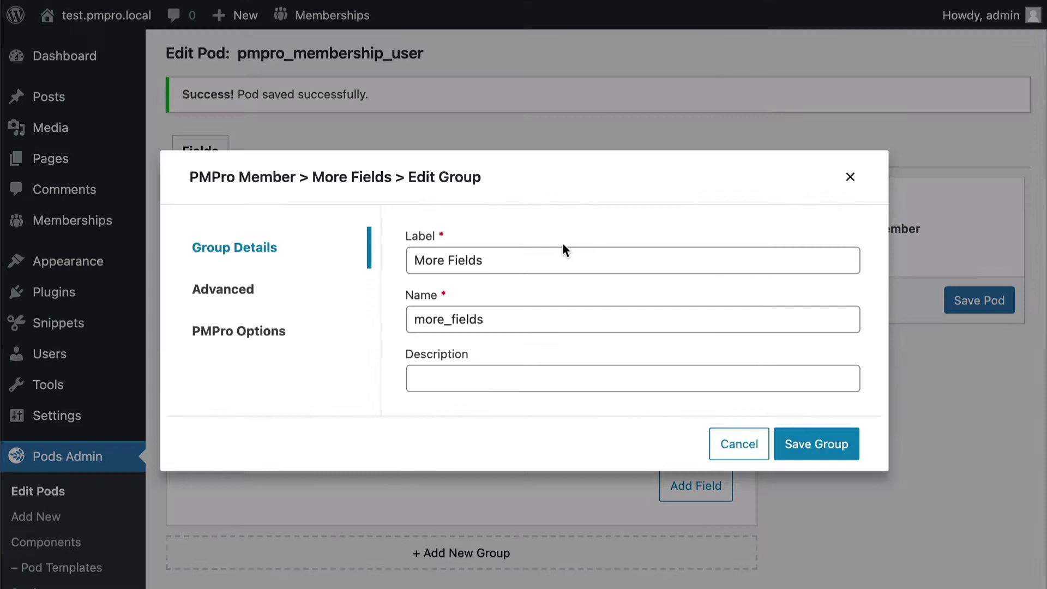
{"action": "left_click", "coordinate": [297, 332]}
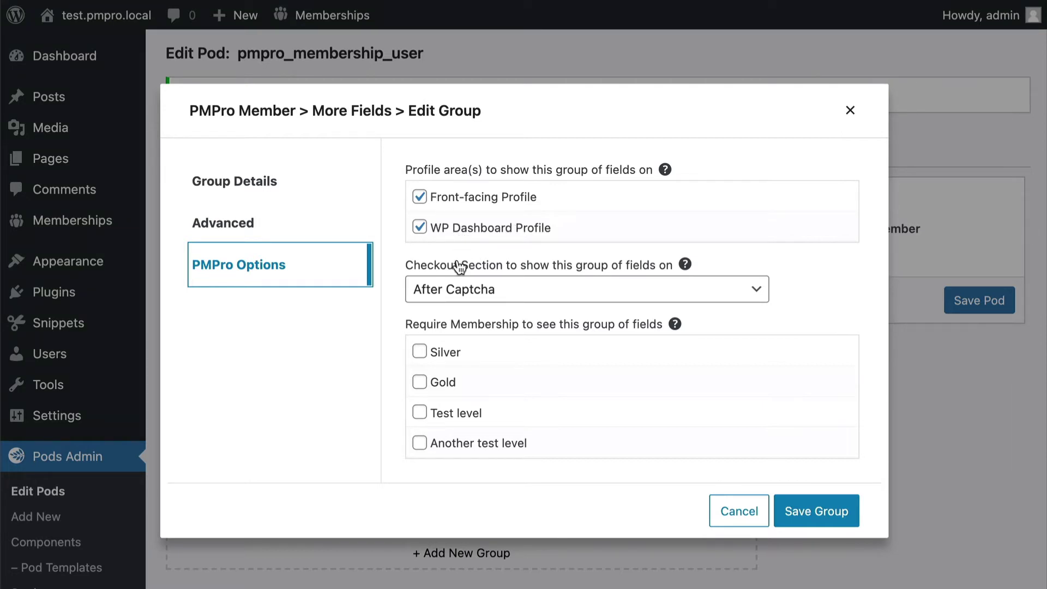
{"action": "left_click", "coordinate": [504, 298]}
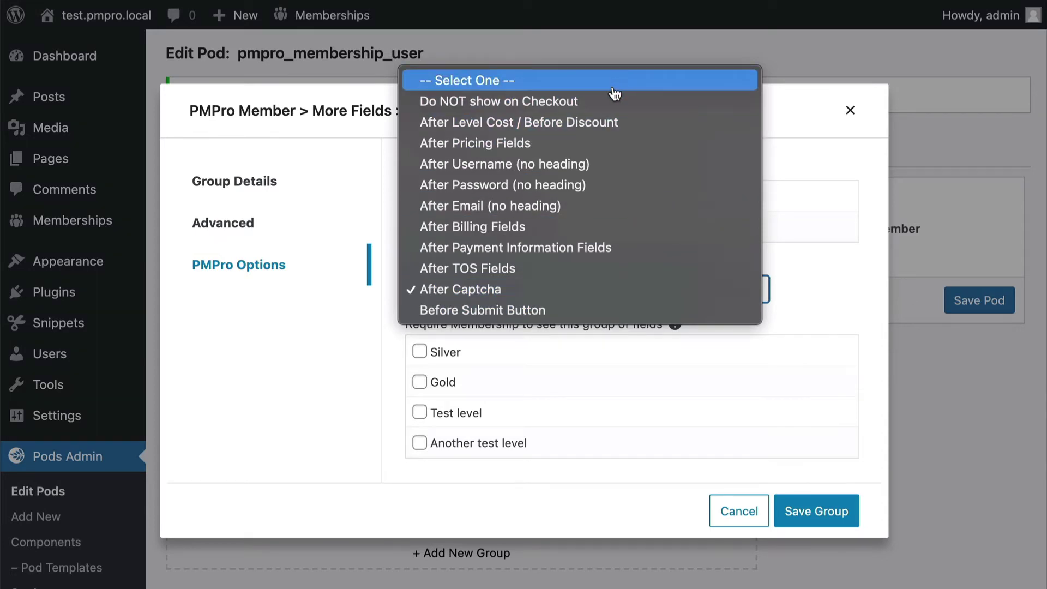
{"action": "left_click", "coordinate": [805, 305]}
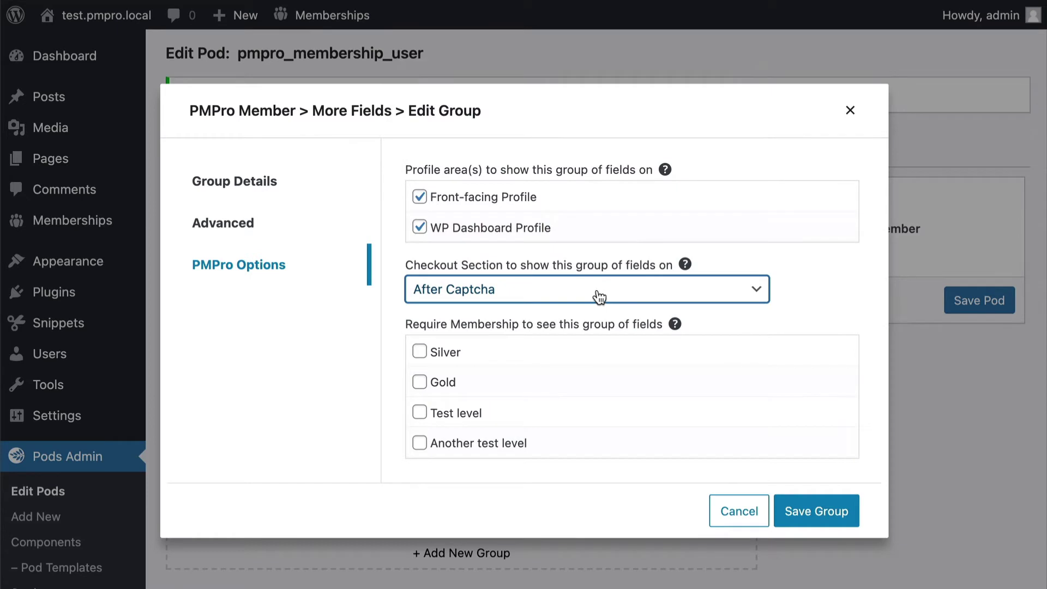
{"action": "left_click", "coordinate": [801, 507]}
{"action": "left_click", "coordinate": [959, 300]}
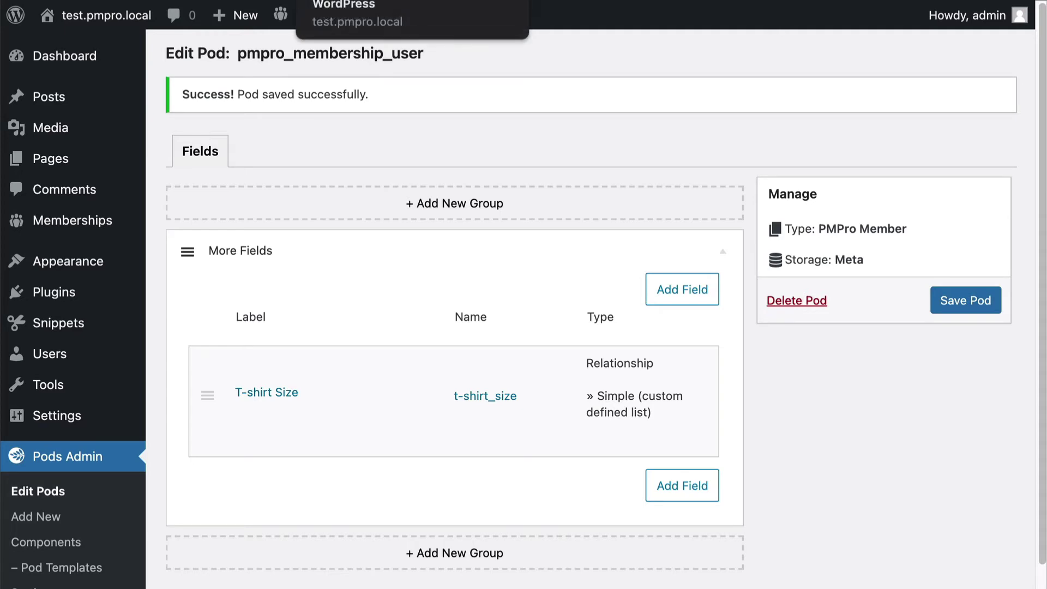
Step: Choose Medium for T-shirt Size on the user's admin profile and update the profile
{"action": "left_click", "coordinate": [414, 1]}
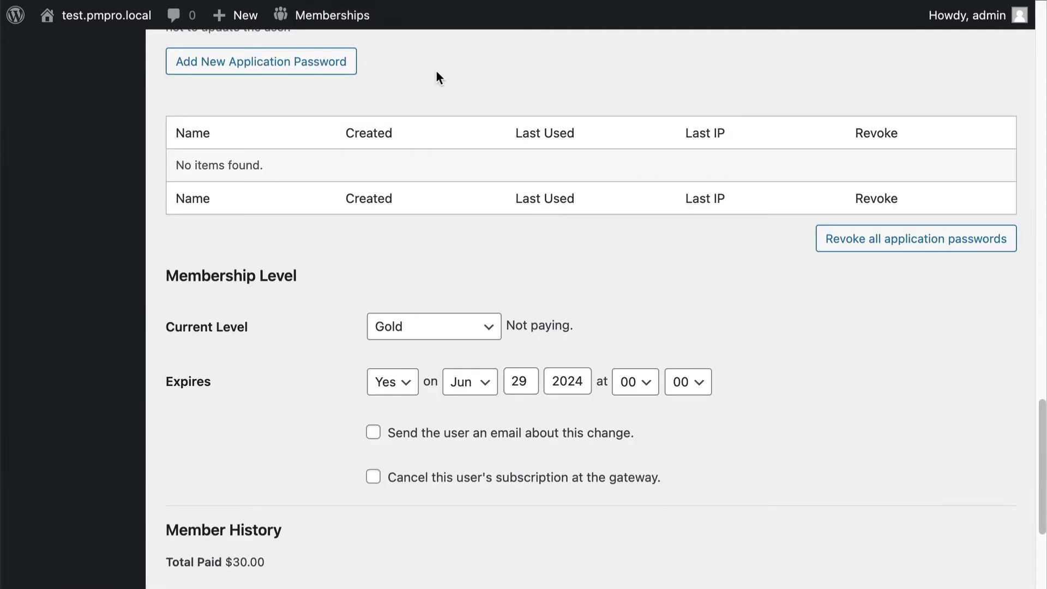
{"action": "scroll", "coordinate": [325, 210], "scroll_direction": "down", "scroll_amount": 2}
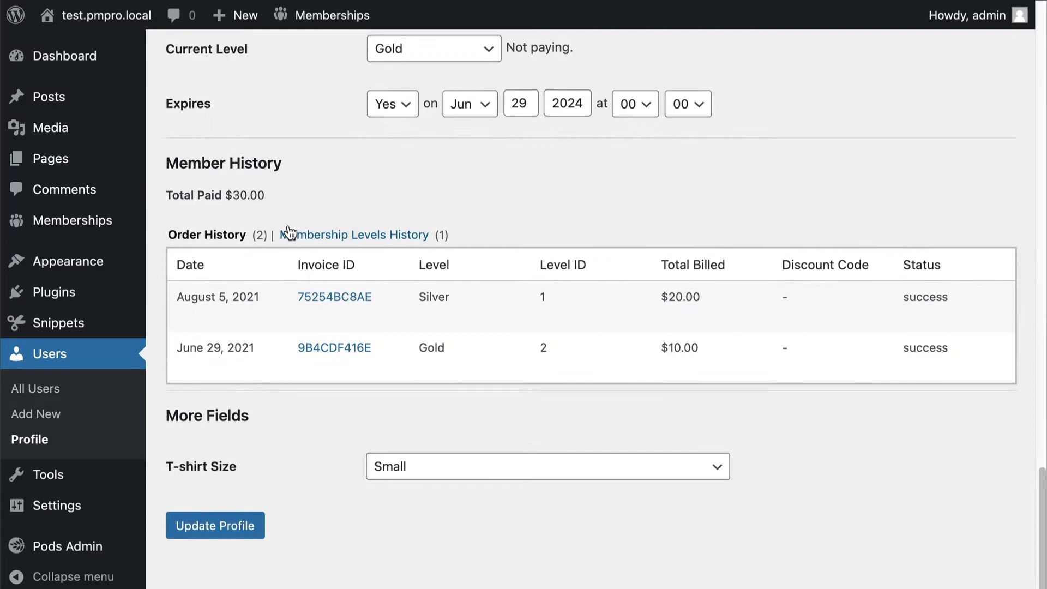
{"action": "left_click", "coordinate": [407, 467]}
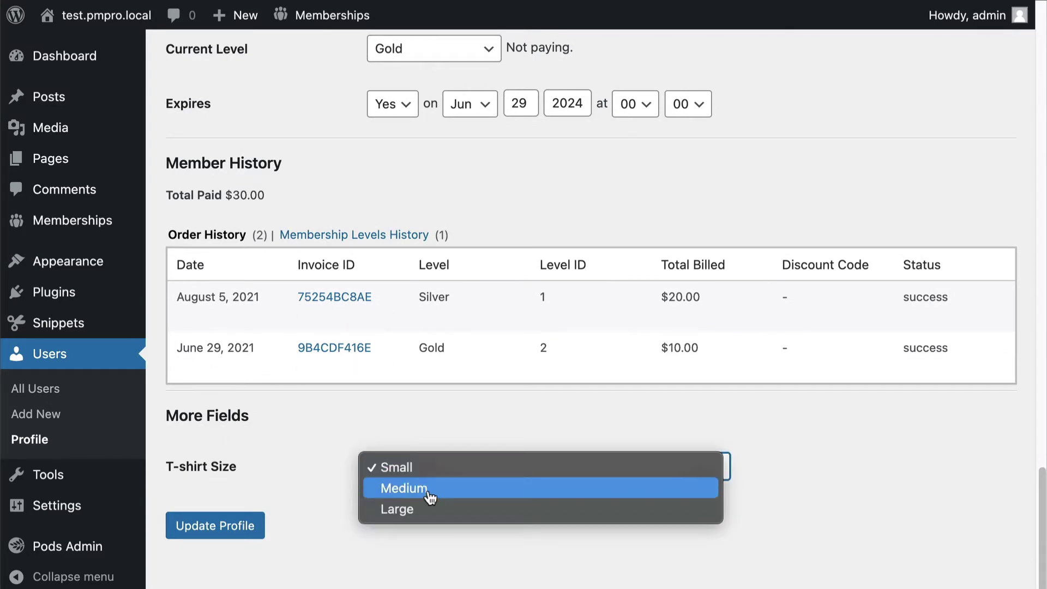
{"action": "left_click", "coordinate": [254, 524]}
{"action": "left_click", "coordinate": [253, 523]}
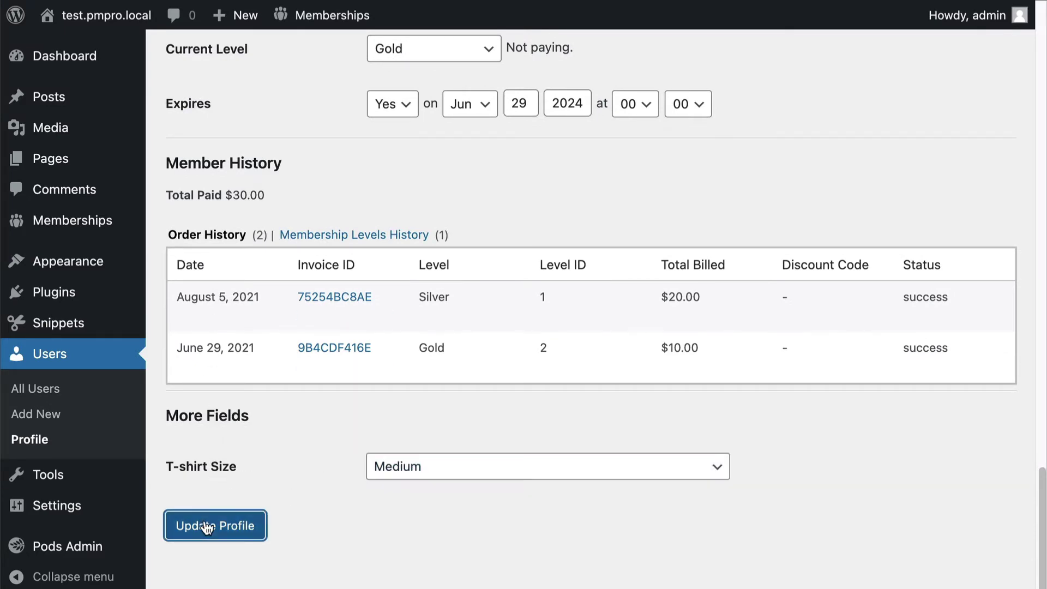
{"action": "scroll", "coordinate": [314, 333], "scroll_direction": "down", "scroll_amount": 15}
{"action": "scroll", "coordinate": [314, 342], "scroll_direction": "down", "scroll_amount": 4}
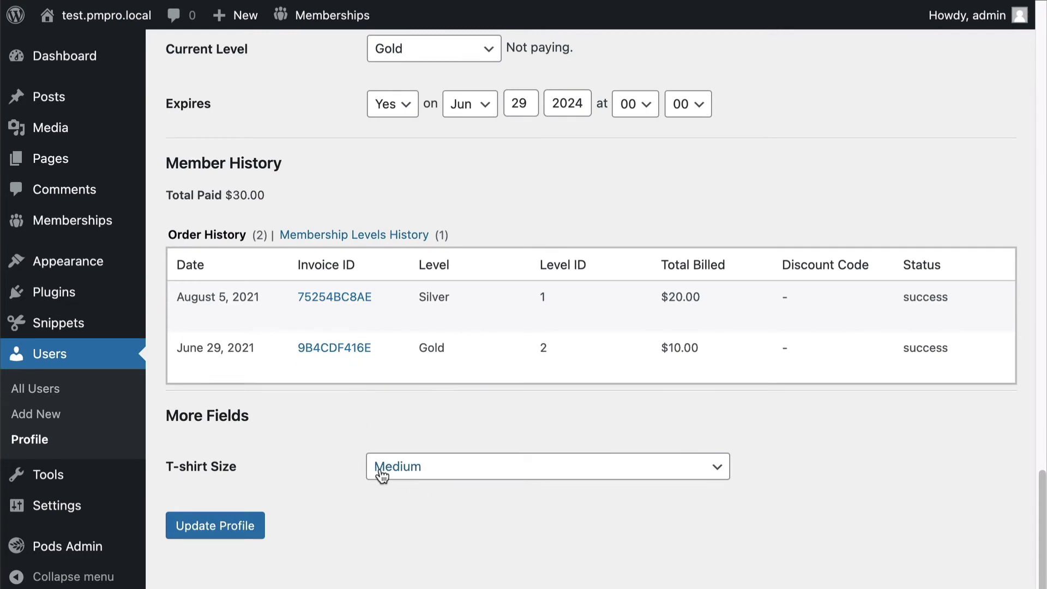
{"action": "mouse_move", "coordinate": [142, 231]}
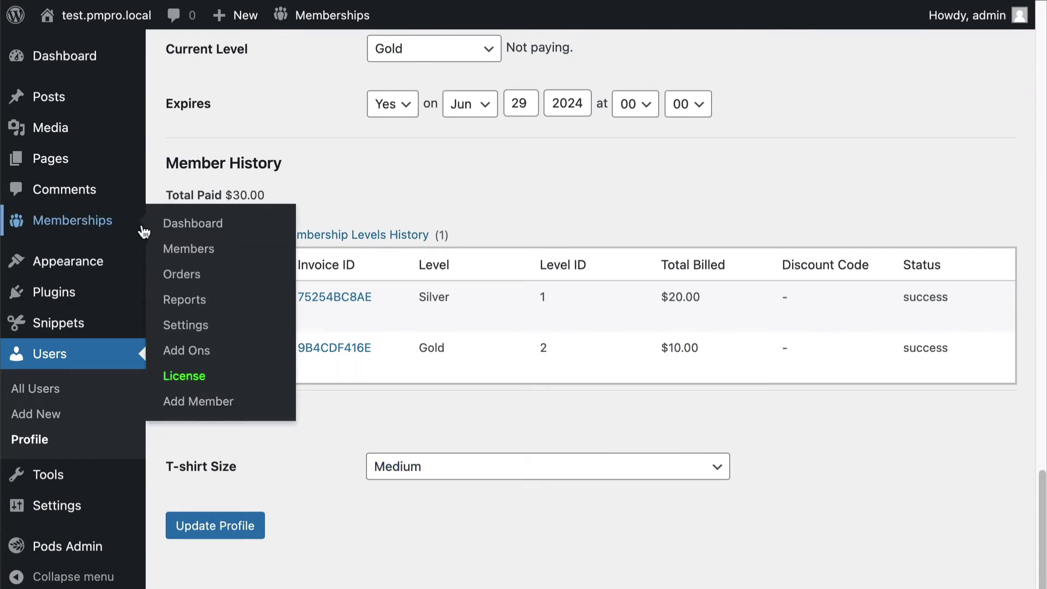
Step: Visit the public site's Membership Levels page and select the Test level
{"action": "mouse_move", "coordinate": [106, 17]}
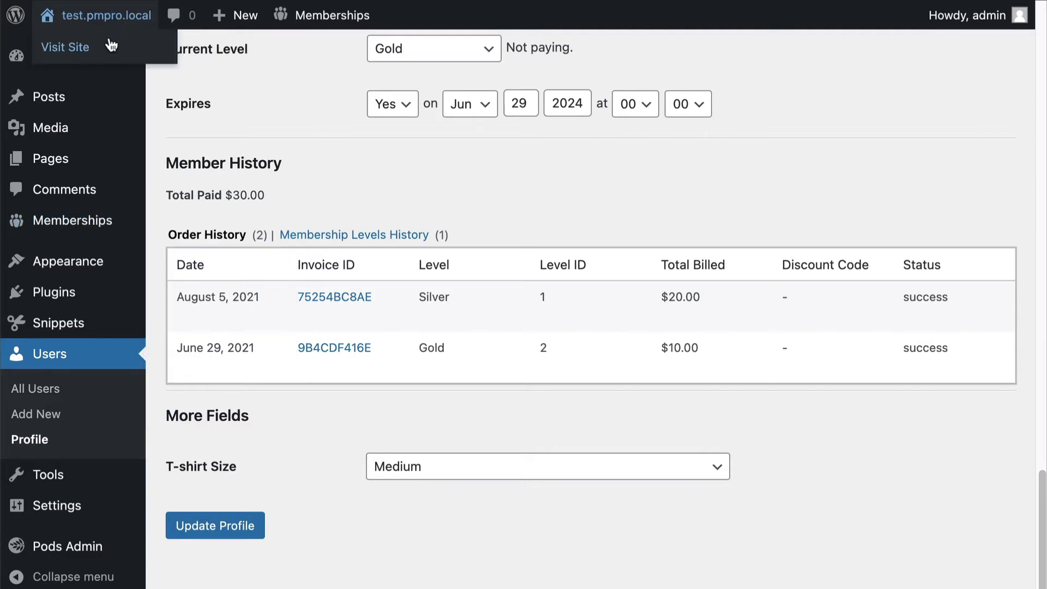
{"action": "left_click", "coordinate": [111, 46]}
{"action": "mouse_move", "coordinate": [117, 175]}
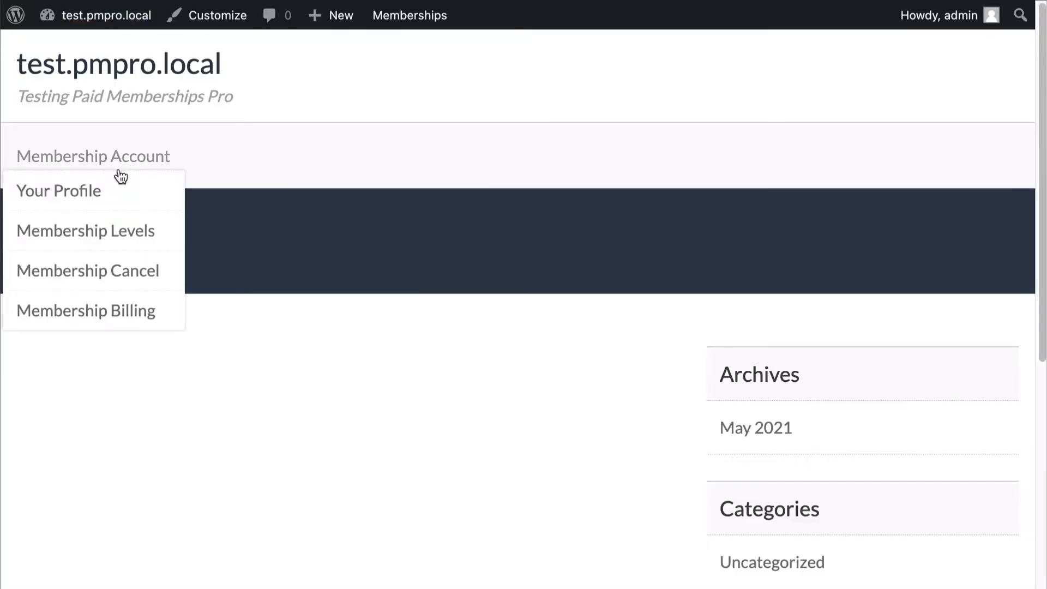
{"action": "left_click", "coordinate": [107, 231]}
{"action": "scroll", "coordinate": [368, 282], "scroll_direction": "down", "scroll_amount": 5}
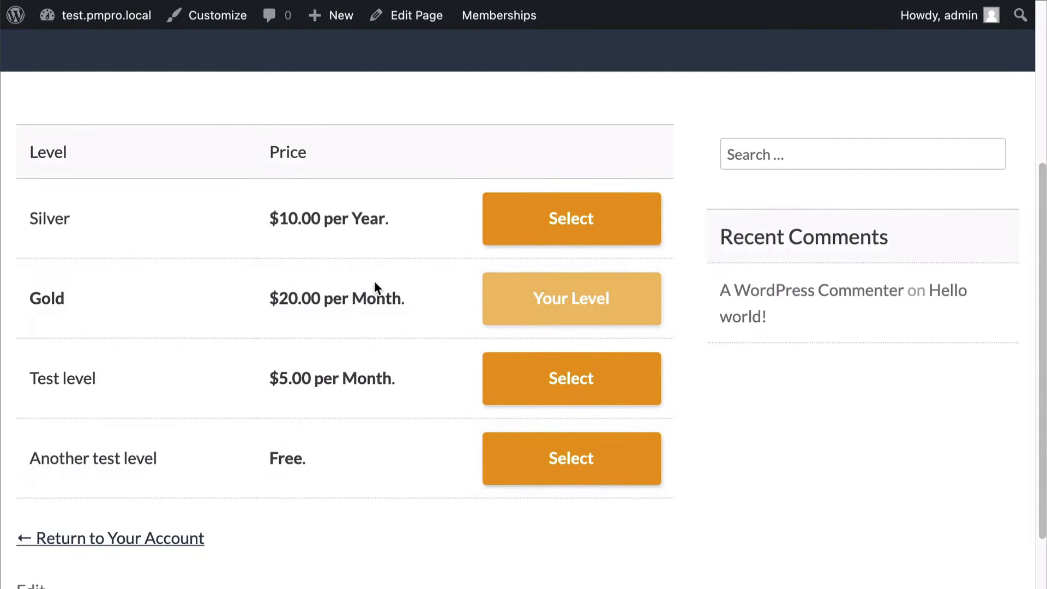
{"action": "left_click", "coordinate": [544, 373]}
Step: Pick Large for T-shirt Size at checkout and submit the membership checkout
{"action": "scroll", "coordinate": [497, 324], "scroll_direction": "down", "scroll_amount": 10}
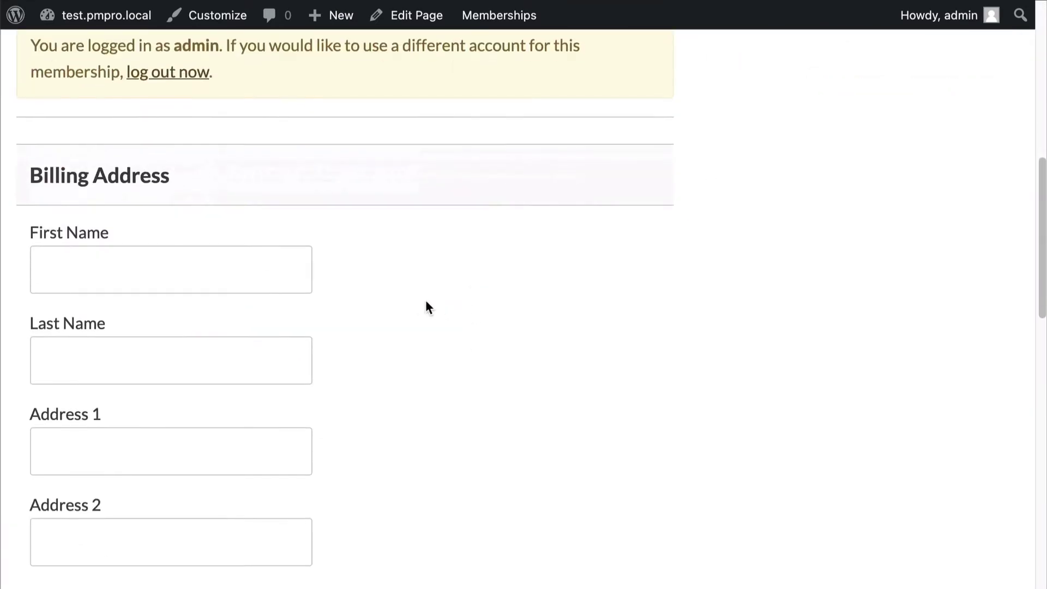
{"action": "scroll", "coordinate": [426, 301], "scroll_direction": "down", "scroll_amount": 15}
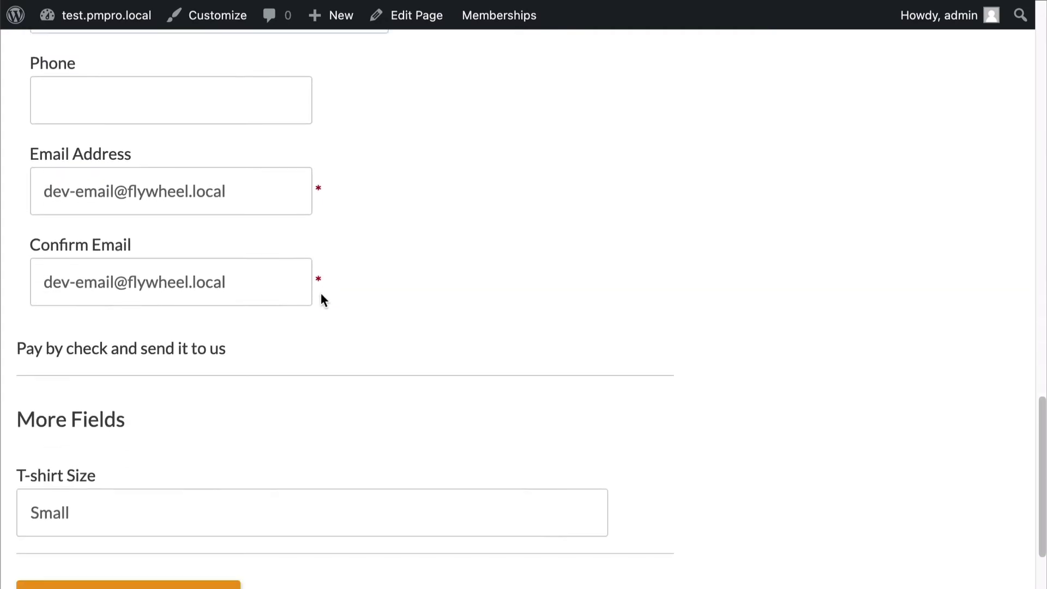
{"action": "scroll", "coordinate": [313, 306], "scroll_direction": "down", "scroll_amount": 2}
{"action": "left_click", "coordinate": [84, 417]}
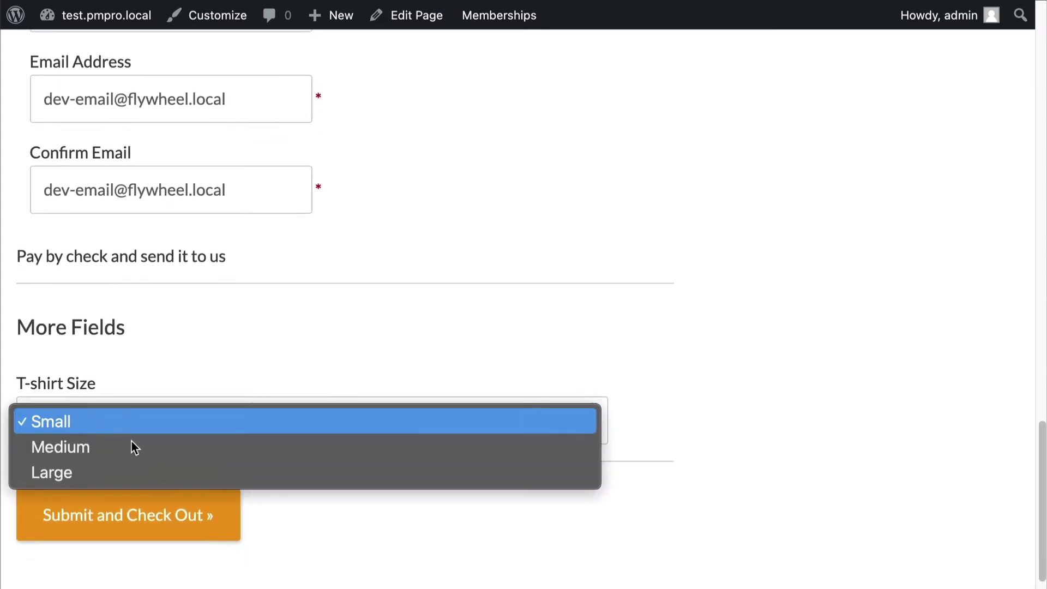
{"action": "left_click", "coordinate": [155, 467]}
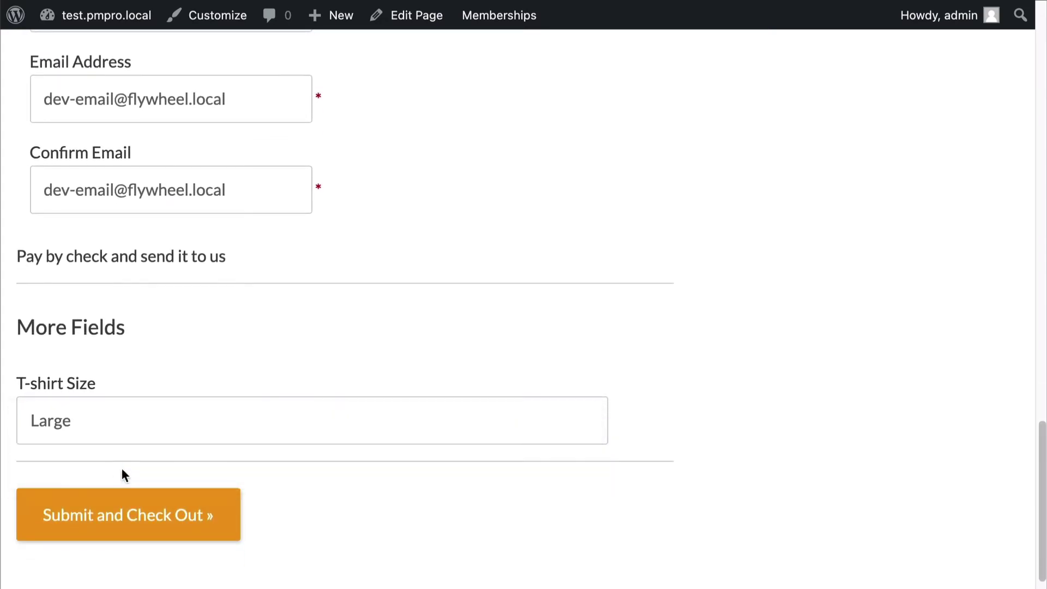
{"action": "left_click", "coordinate": [175, 527]}
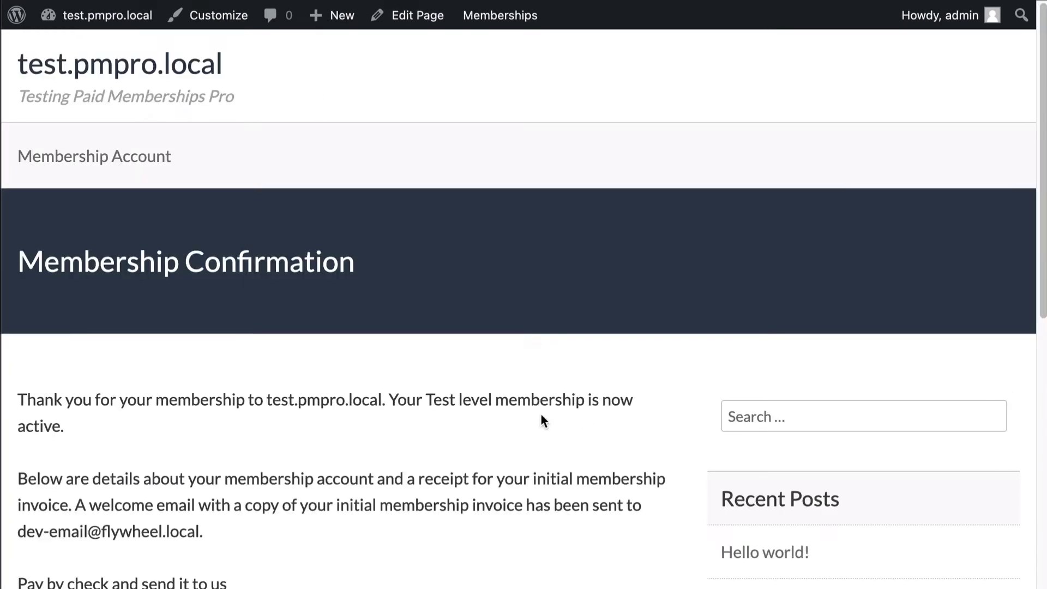
Step: Go to the membership account page and check T-shirt Size in the front-end profile editor
{"action": "scroll", "coordinate": [321, 347], "scroll_direction": "down", "scroll_amount": 9}
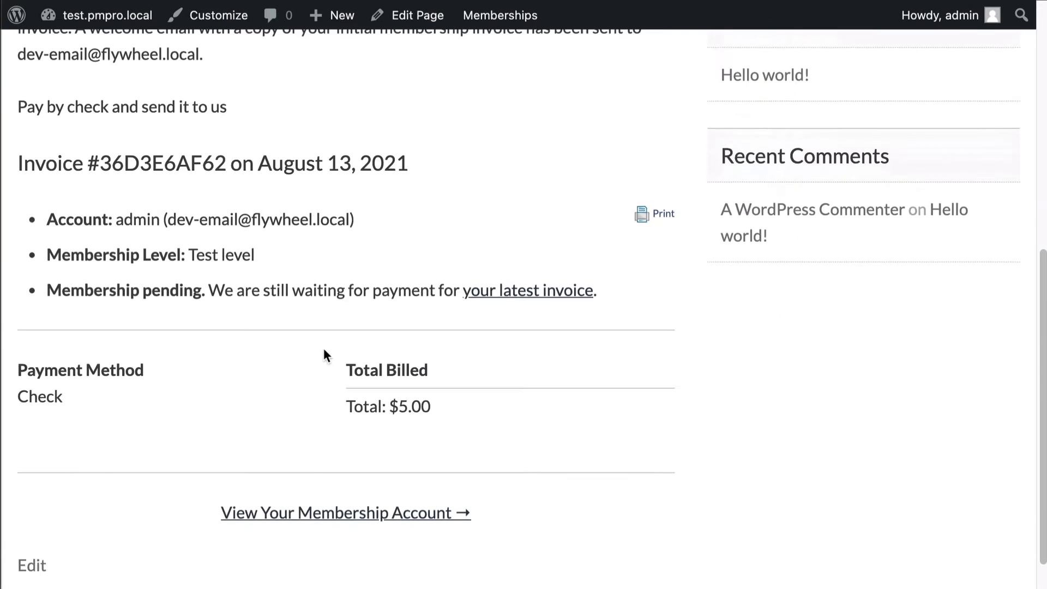
{"action": "left_click", "coordinate": [356, 410]}
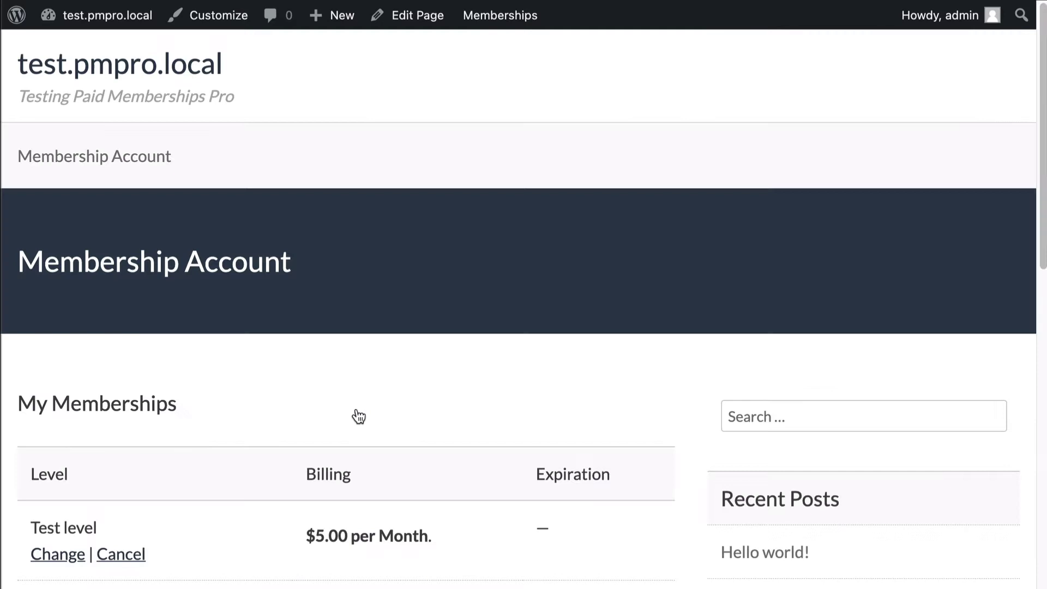
{"action": "scroll", "coordinate": [339, 417], "scroll_direction": "down", "scroll_amount": 9}
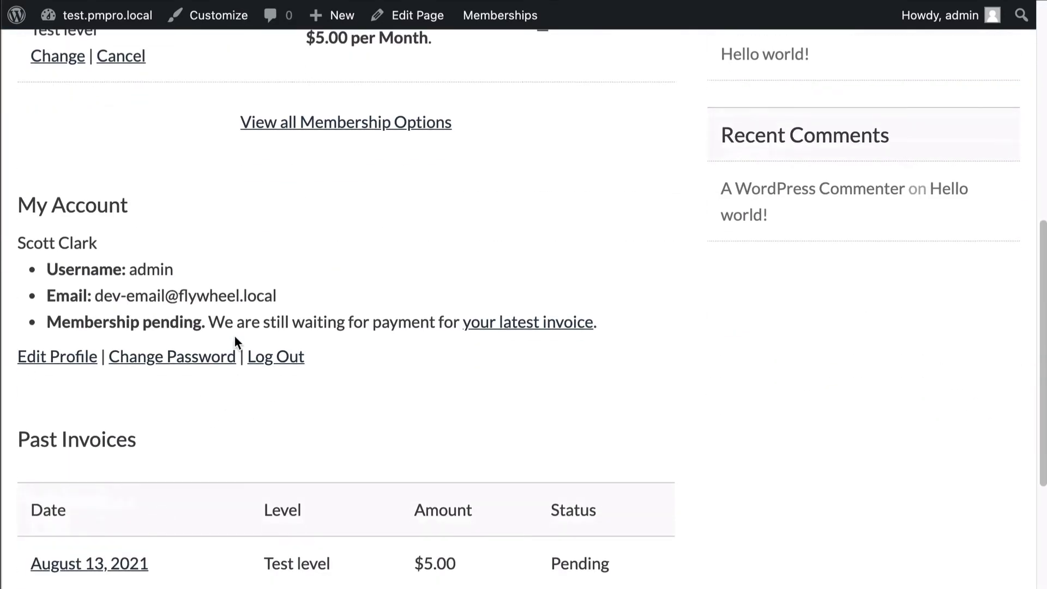
{"action": "left_click", "coordinate": [80, 357]}
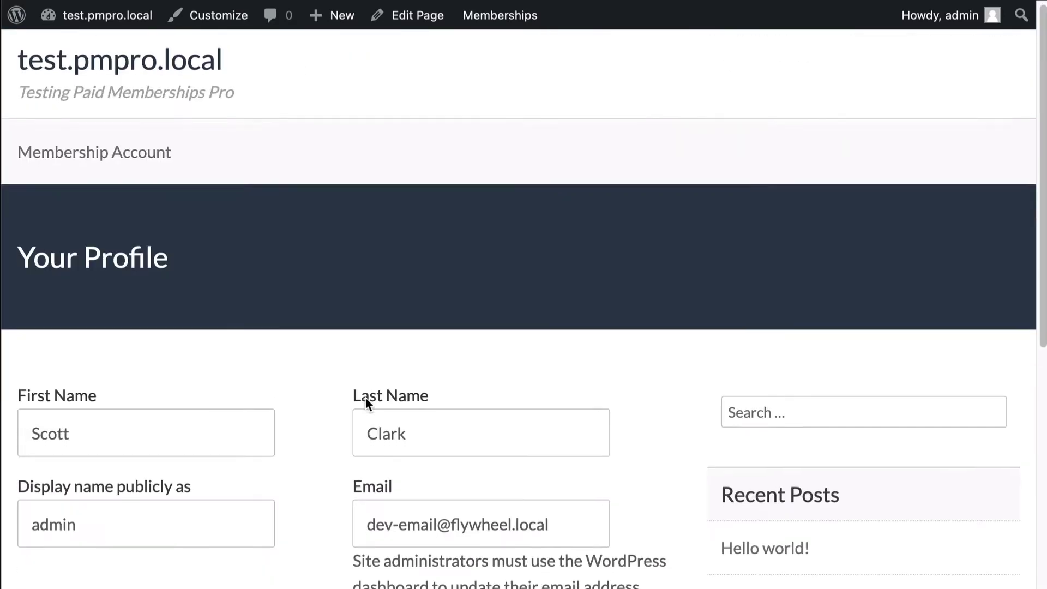
{"action": "scroll", "coordinate": [362, 401], "scroll_direction": "down", "scroll_amount": 5}
{"action": "scroll", "coordinate": [355, 401], "scroll_direction": "down", "scroll_amount": 2}
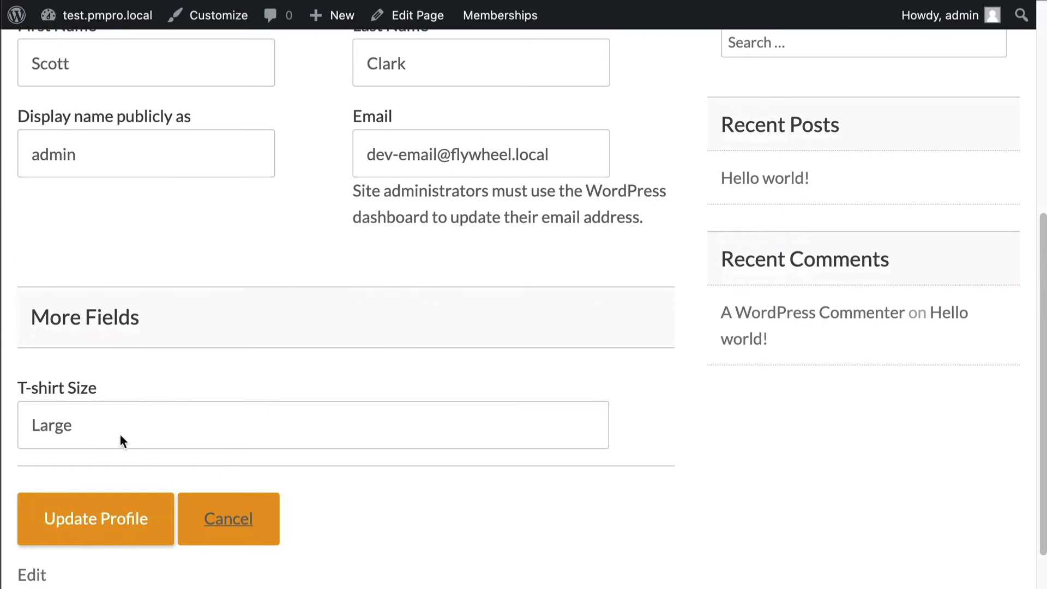
{"action": "left_click", "coordinate": [113, 419]}
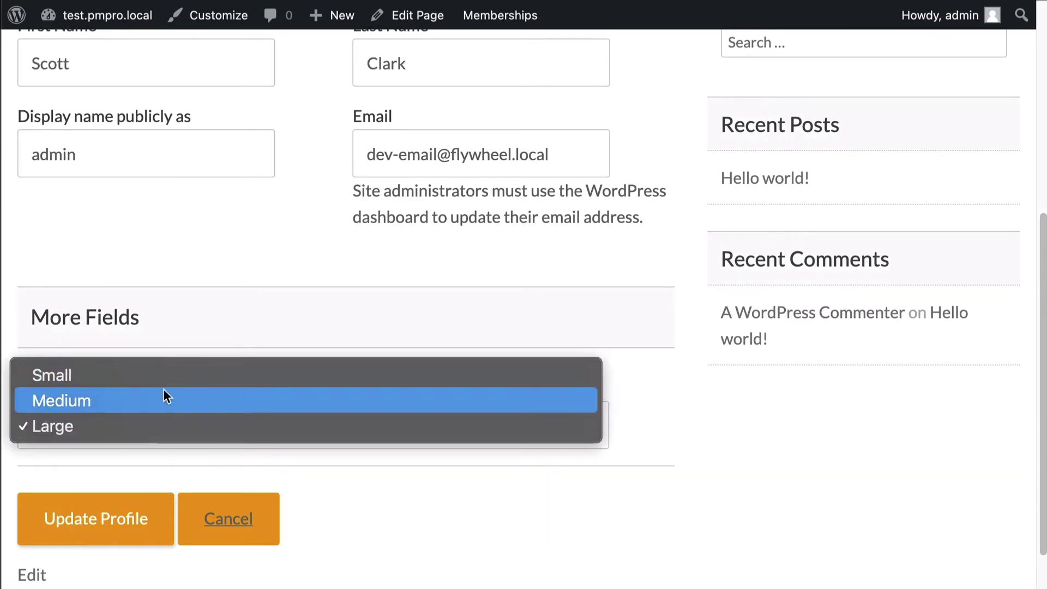
Step: Leave the size at Large, then review the T-shirt Size field's PMPro options without saving
{"action": "left_click", "coordinate": [165, 425]}
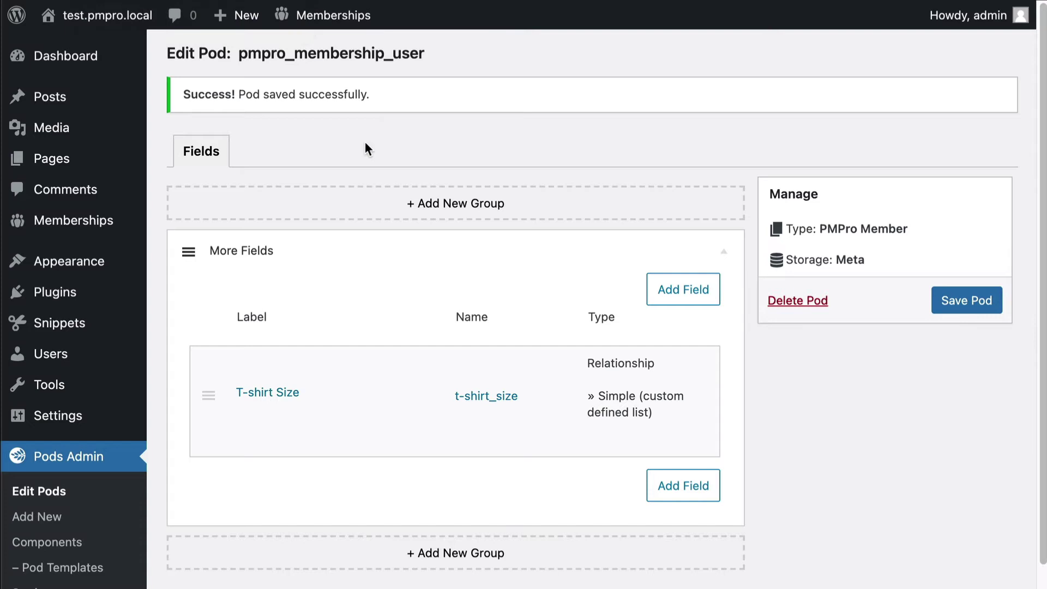
{"action": "left_click", "coordinate": [246, 412]}
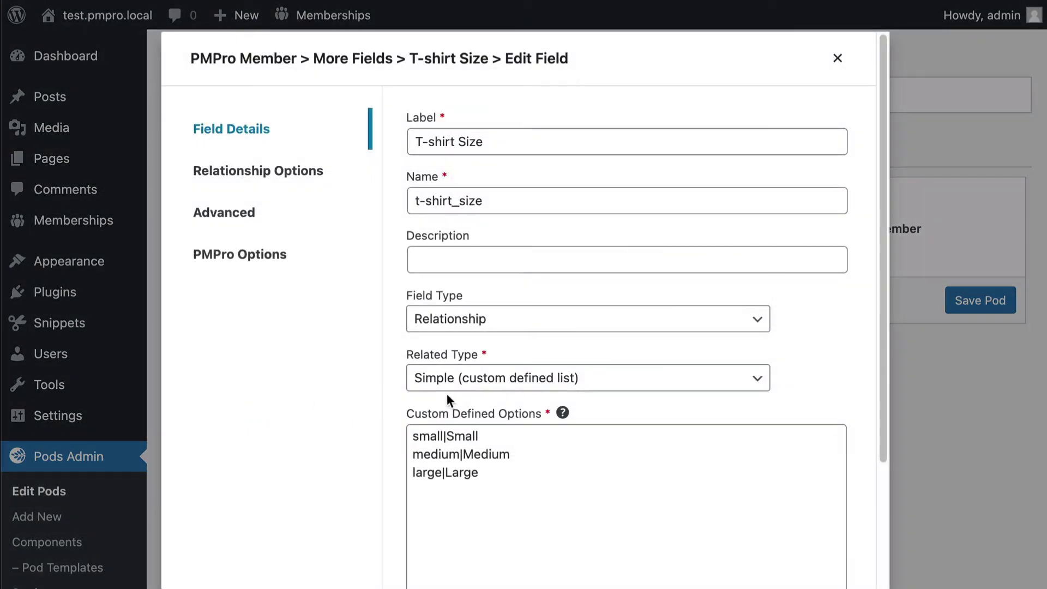
{"action": "left_click", "coordinate": [250, 259]}
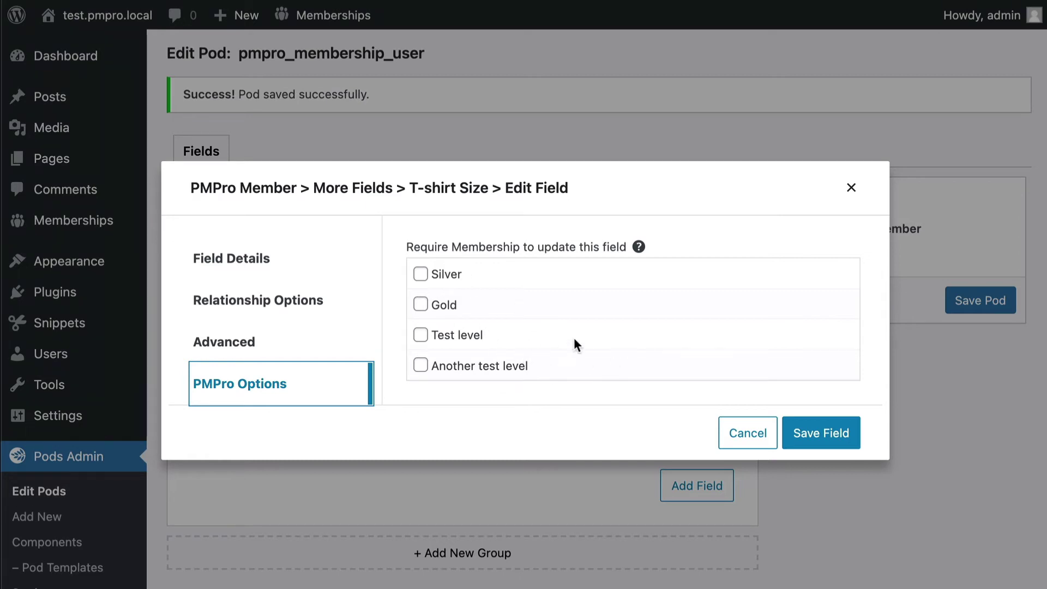
{"action": "left_click", "coordinate": [852, 192]}
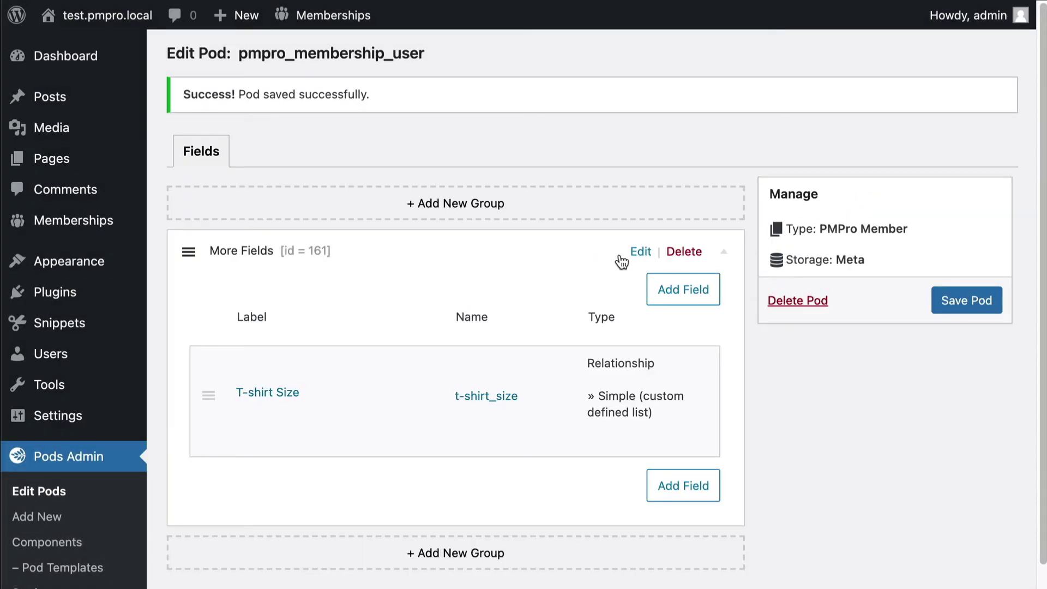
Step: Tick Another test level and 'Show on checkout only' in the group's PMPro Options, then save
{"action": "left_click", "coordinate": [641, 252]}
{"action": "left_click", "coordinate": [267, 326]}
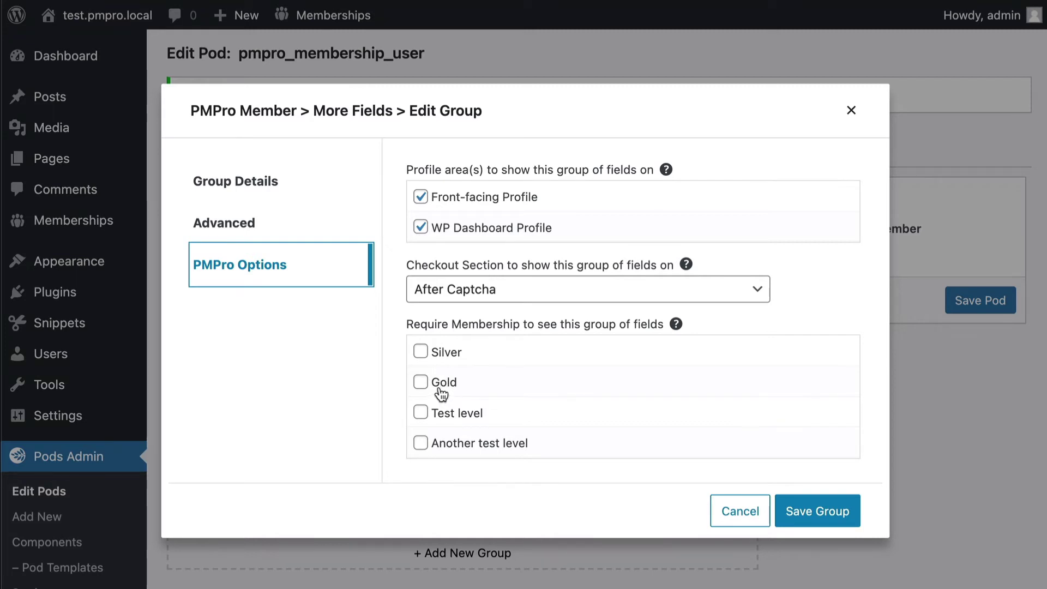
{"action": "left_click", "coordinate": [450, 446]}
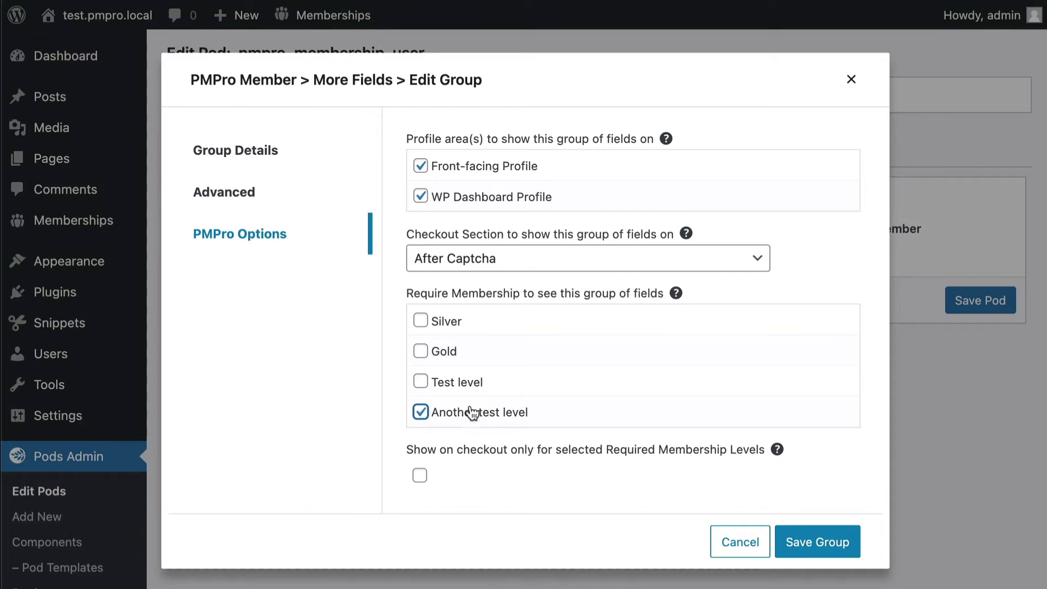
{"action": "left_click", "coordinate": [419, 474]}
{"action": "left_click", "coordinate": [820, 542]}
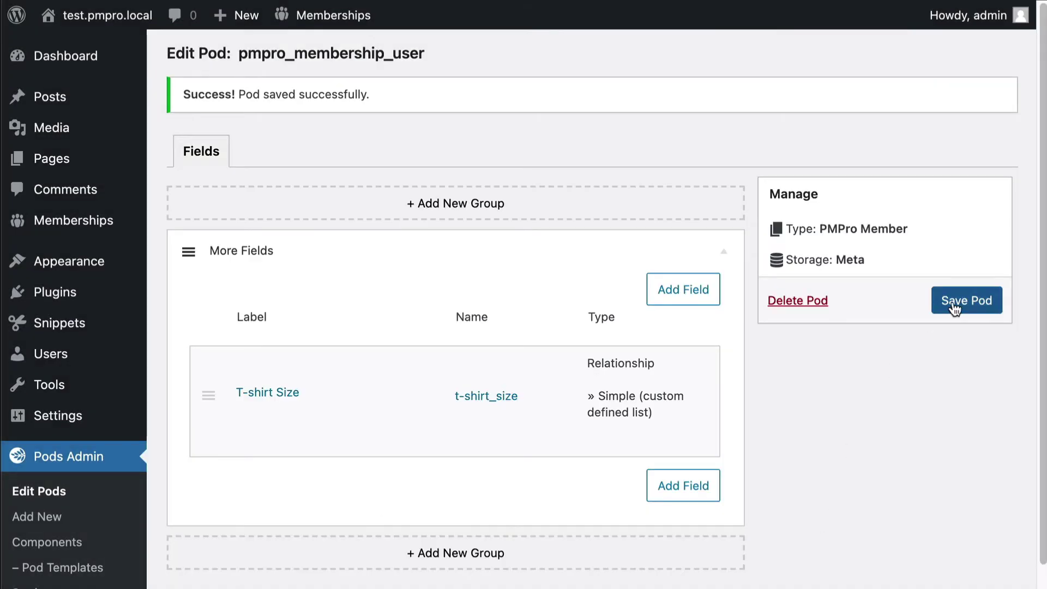
Step: Save the pod and start checkout for Another test level on the front end
{"action": "left_click", "coordinate": [953, 308]}
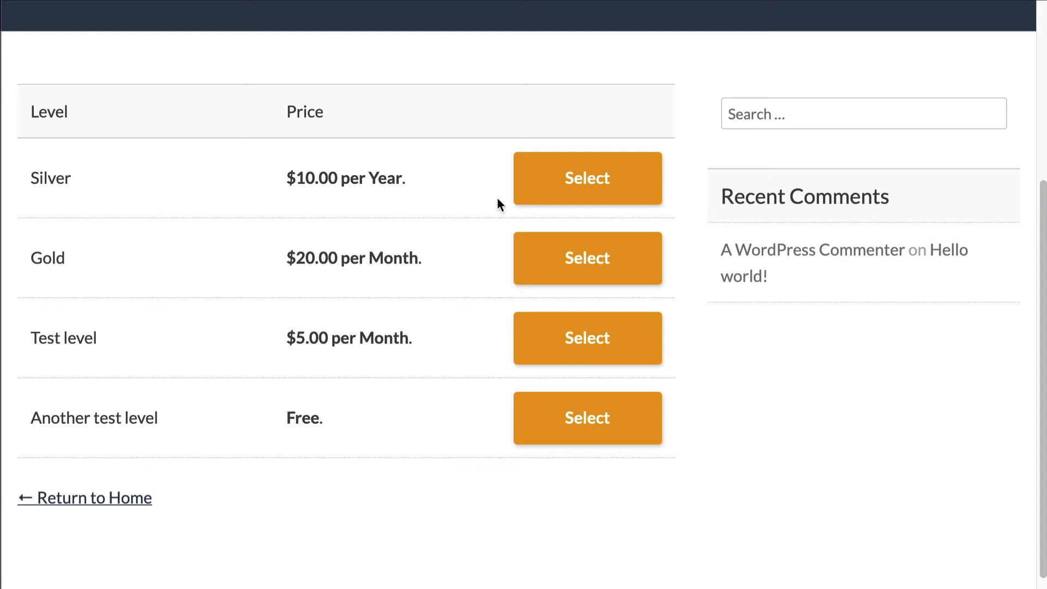
{"action": "left_click", "coordinate": [572, 424]}
{"action": "scroll", "coordinate": [575, 314], "scroll_direction": "down", "scroll_amount": 8}
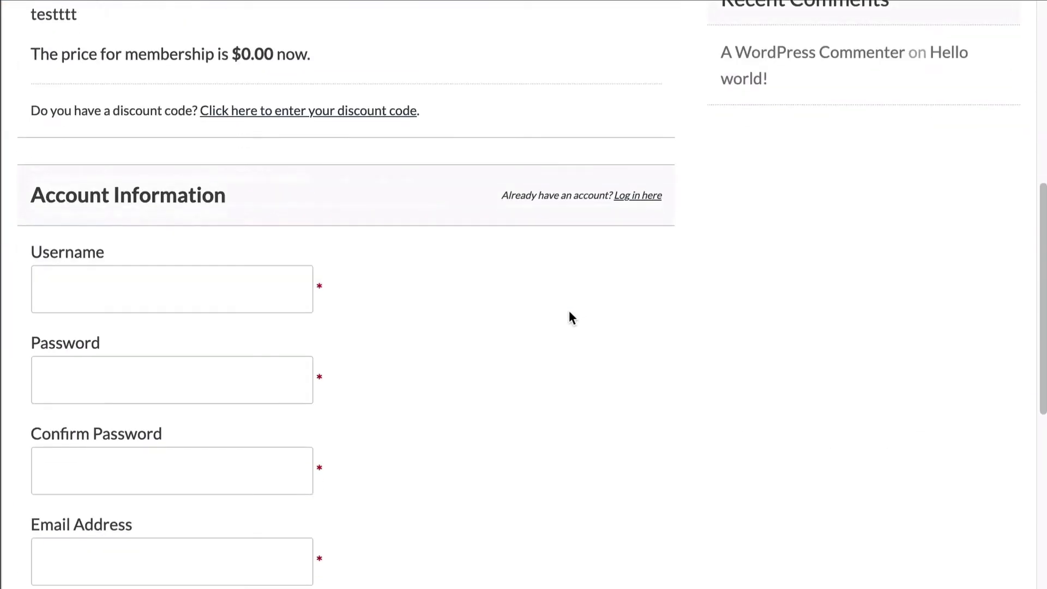
{"action": "scroll", "coordinate": [568, 311], "scroll_direction": "down", "scroll_amount": 9}
Step: Inspect the T-shirt Size choices at checkout twice, leaving it at Small
{"action": "left_click", "coordinate": [238, 341]}
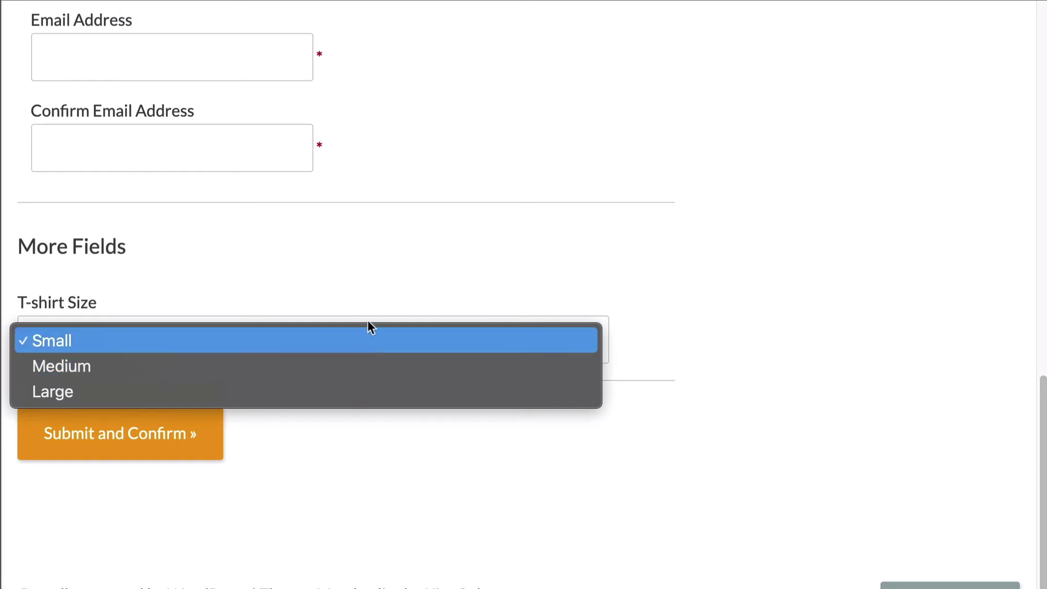
{"action": "left_click", "coordinate": [368, 280]}
{"action": "left_click", "coordinate": [320, 324]}
{"action": "left_click", "coordinate": [211, 250]}
{"action": "scroll", "coordinate": [180, 298], "scroll_direction": "up", "scroll_amount": 15}
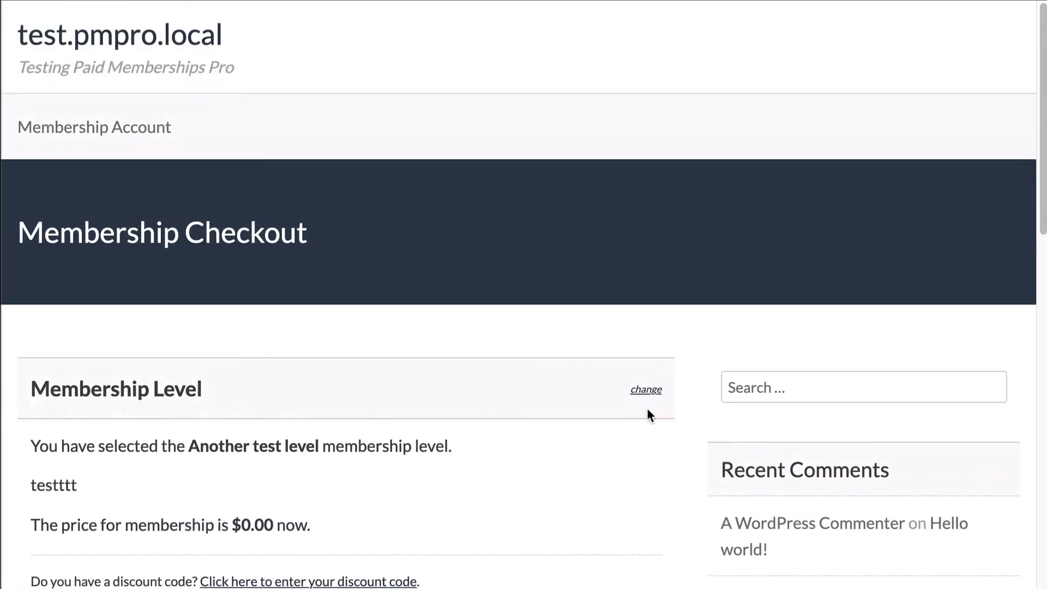
Step: Switch the checkout level to Gold, then to Silver, checking each checkout page
{"action": "left_click", "coordinate": [645, 389]}
{"action": "scroll", "coordinate": [483, 362], "scroll_direction": "down", "scroll_amount": 5}
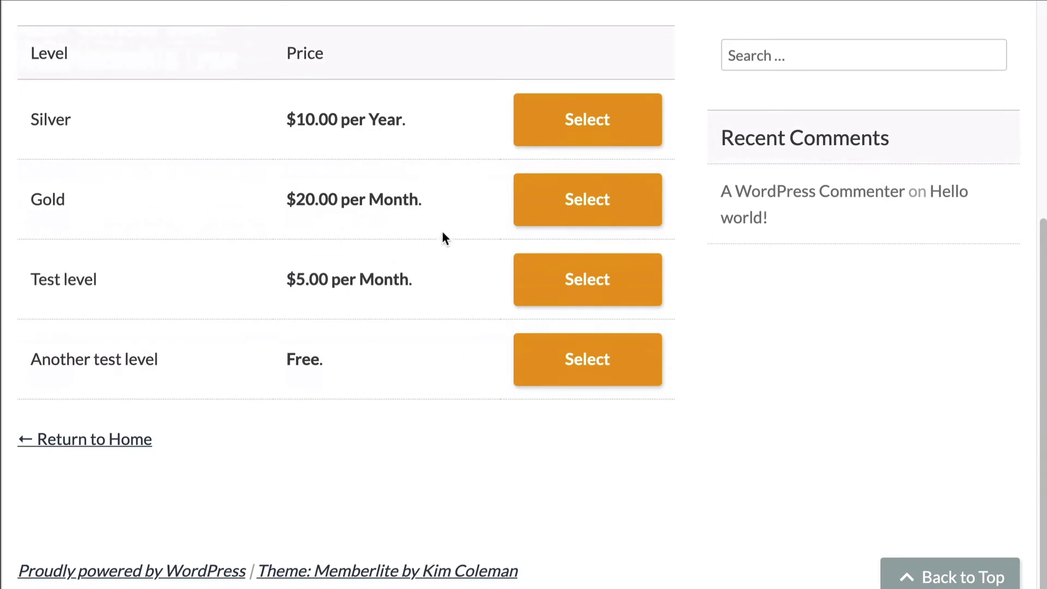
{"action": "left_click", "coordinate": [556, 205]}
{"action": "scroll", "coordinate": [531, 210], "scroll_direction": "down", "scroll_amount": 10}
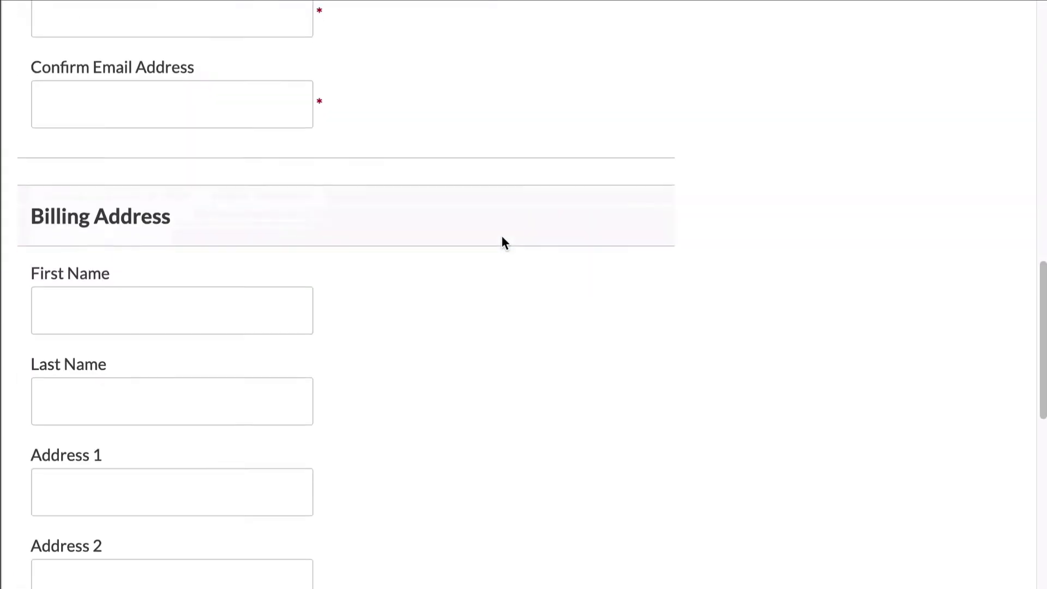
{"action": "scroll", "coordinate": [502, 238], "scroll_direction": "down", "scroll_amount": 10}
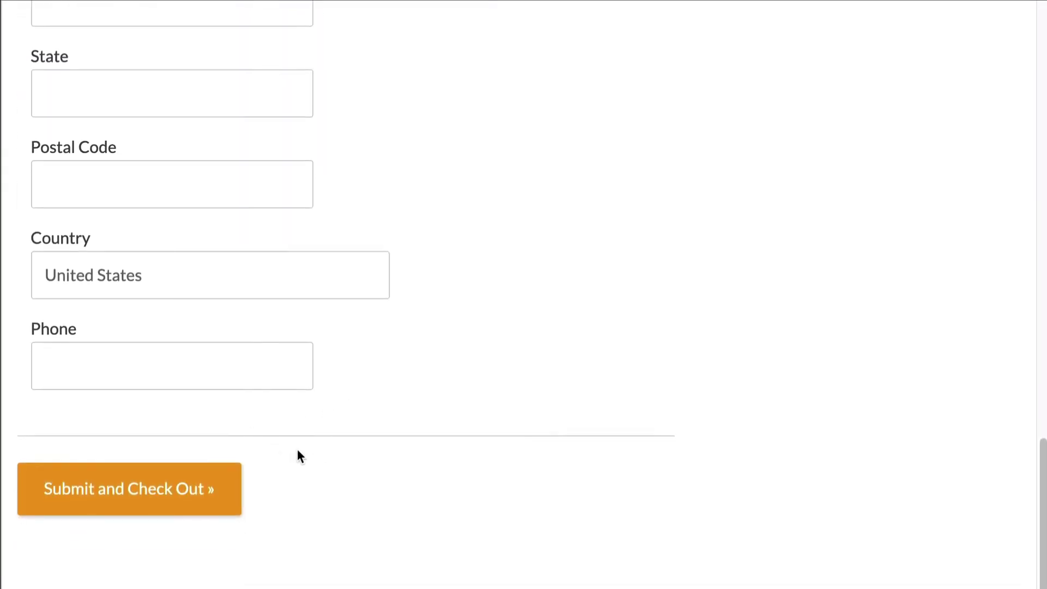
{"action": "scroll", "coordinate": [308, 430], "scroll_direction": "up", "scroll_amount": 20}
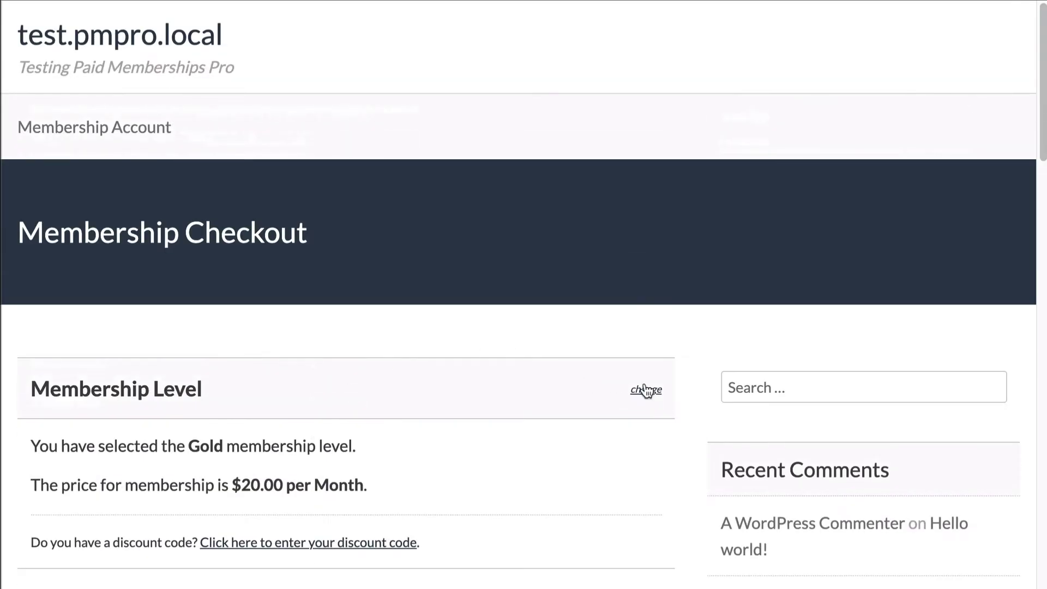
{"action": "left_click", "coordinate": [645, 390]}
{"action": "left_click", "coordinate": [584, 451]}
{"action": "scroll", "coordinate": [493, 354], "scroll_direction": "down", "scroll_amount": 1}
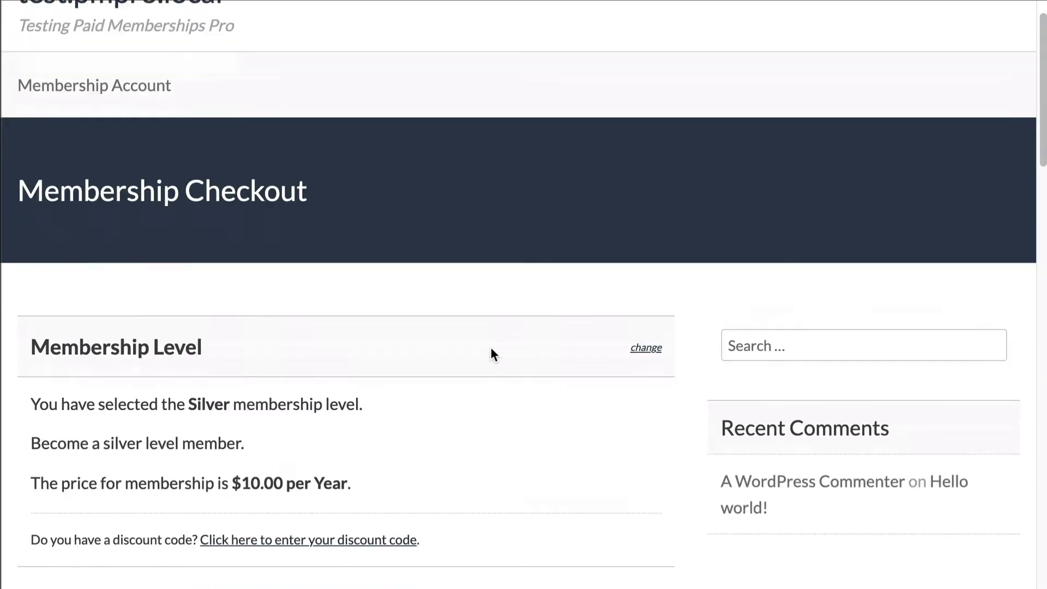
{"action": "scroll", "coordinate": [489, 346], "scroll_direction": "down", "scroll_amount": 20}
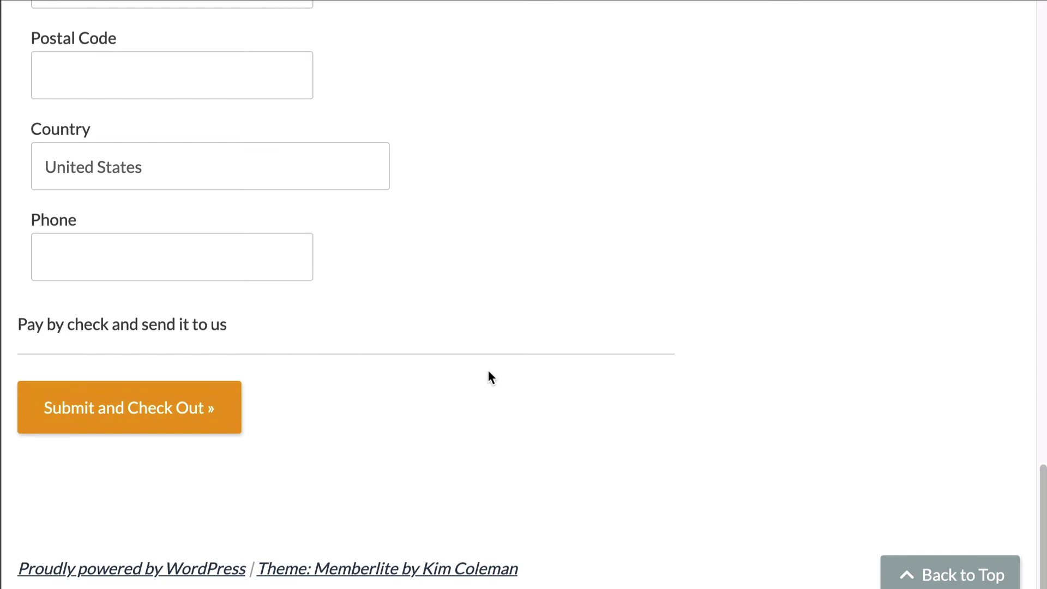
{"action": "scroll", "coordinate": [488, 372], "scroll_direction": "up", "scroll_amount": 20}
Step: Return to checkout for Another test level and choose Medium as the T-shirt Size
{"action": "left_click", "coordinate": [640, 390]}
{"action": "scroll", "coordinate": [632, 387], "scroll_direction": "down", "scroll_amount": 5}
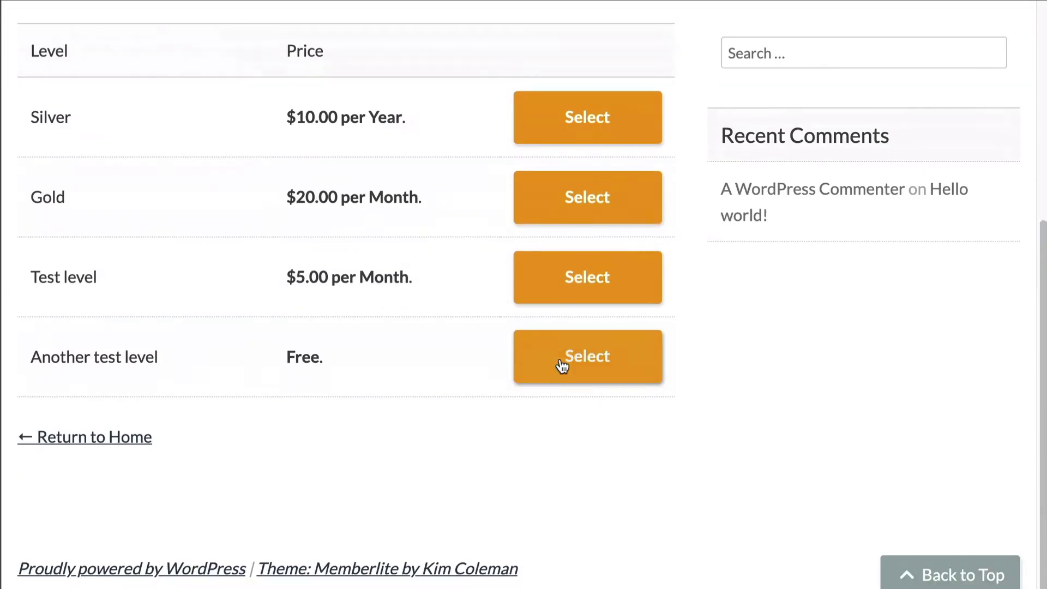
{"action": "left_click", "coordinate": [537, 355]}
{"action": "scroll", "coordinate": [213, 327], "scroll_direction": "down", "scroll_amount": 15}
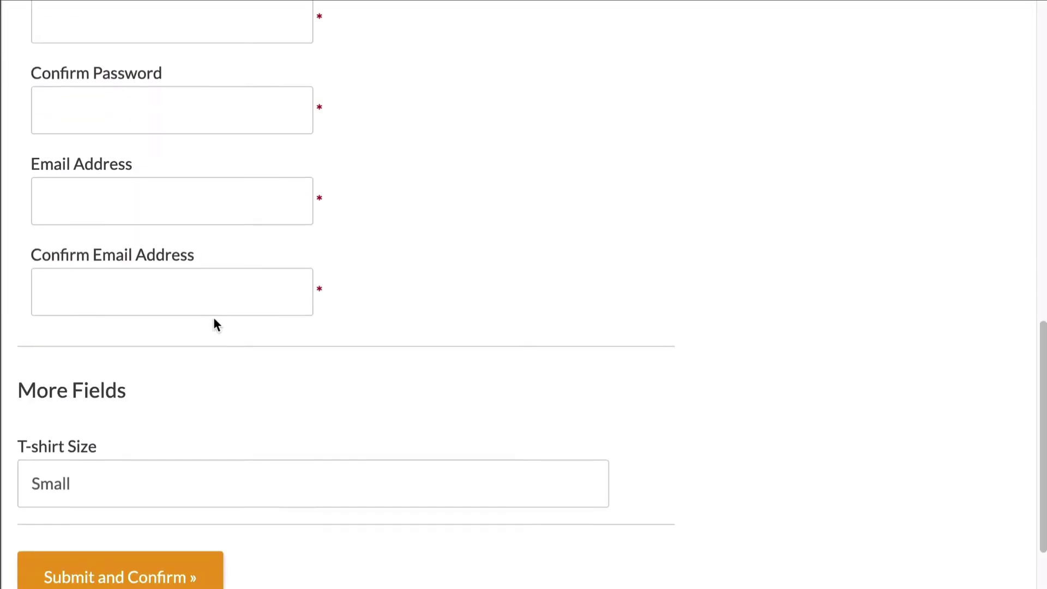
{"action": "left_click", "coordinate": [131, 483]}
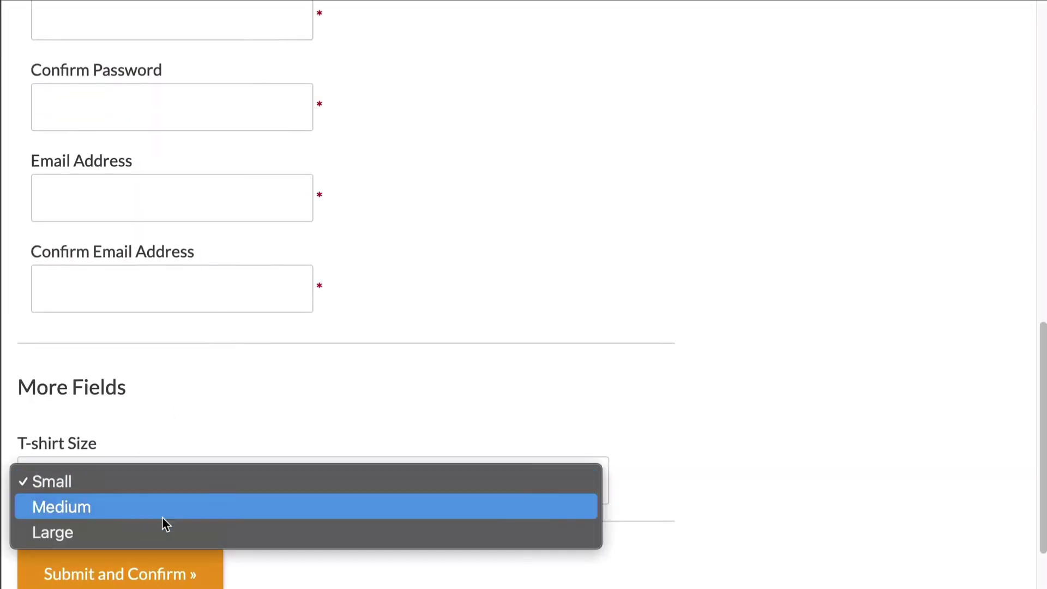
{"action": "left_click", "coordinate": [191, 510]}
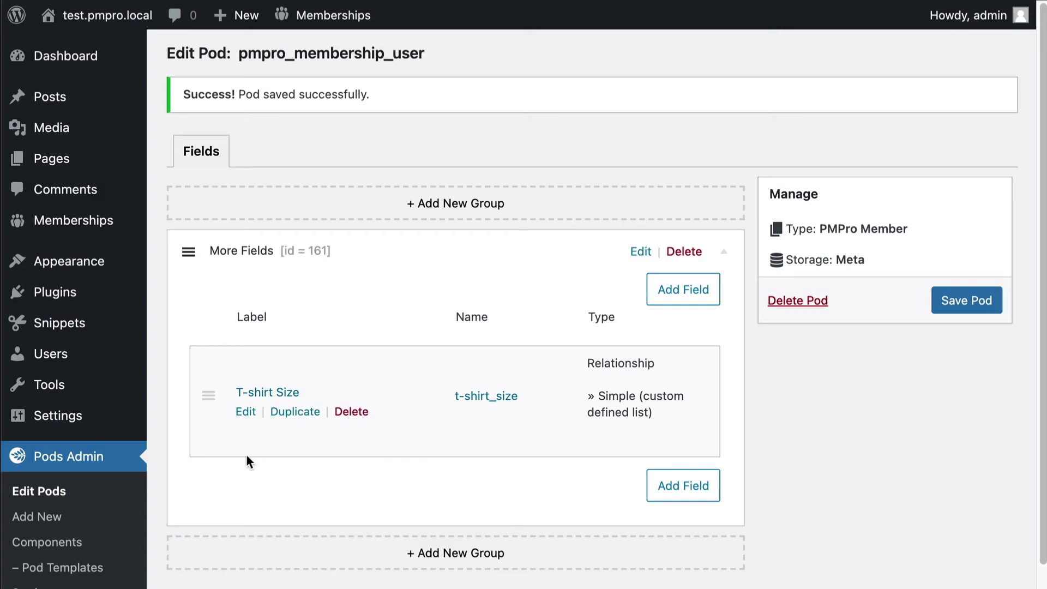
Step: Add a new pod via Extend Existing with PMPro Order as the content type
{"action": "left_click", "coordinate": [38, 518]}
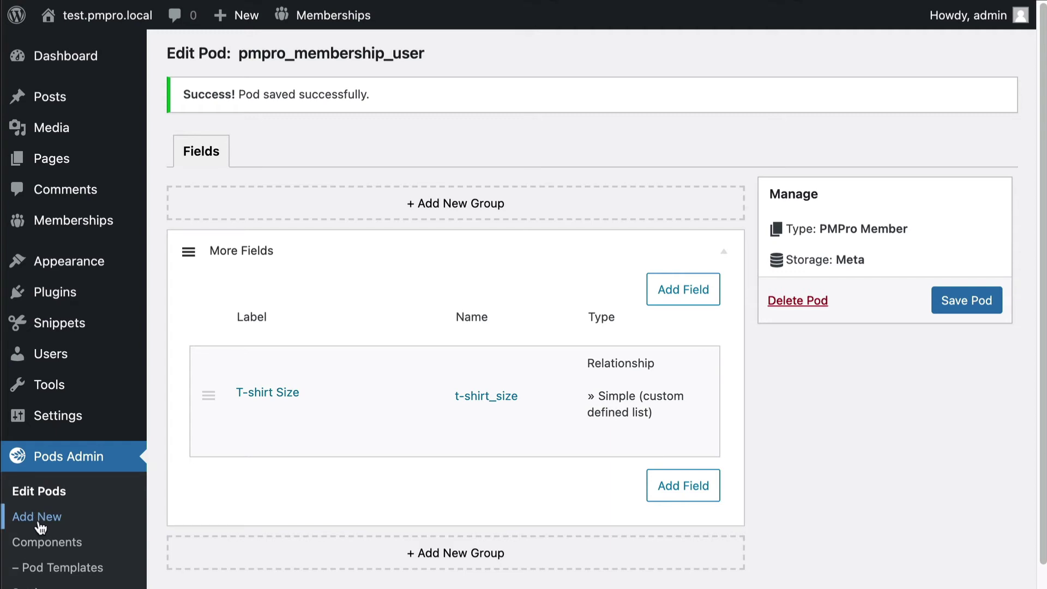
{"action": "scroll", "coordinate": [593, 259], "scroll_direction": "down", "scroll_amount": 3}
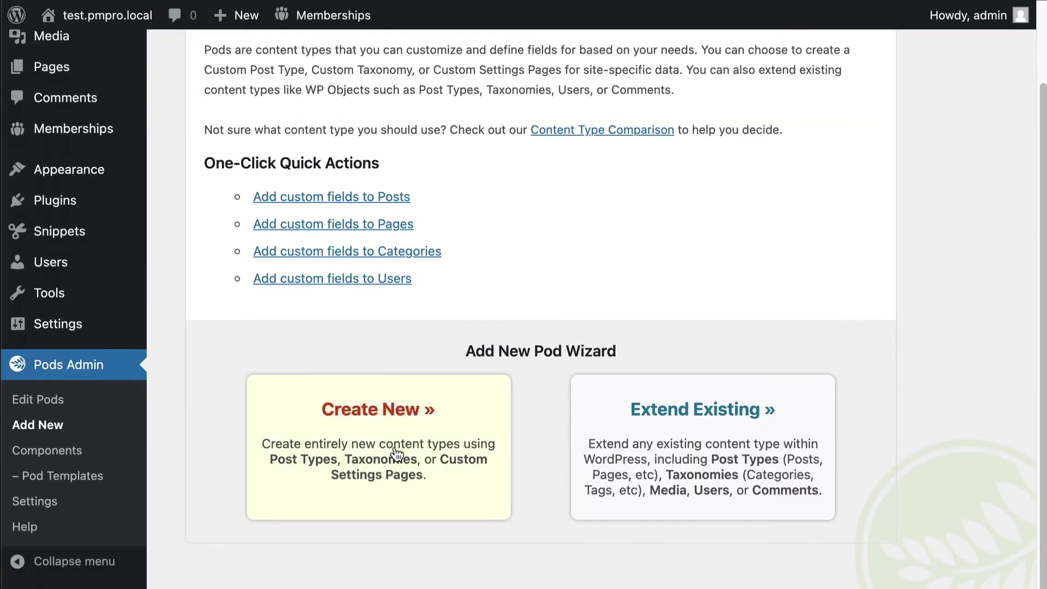
{"action": "left_click", "coordinate": [635, 431]}
{"action": "left_click", "coordinate": [551, 246]}
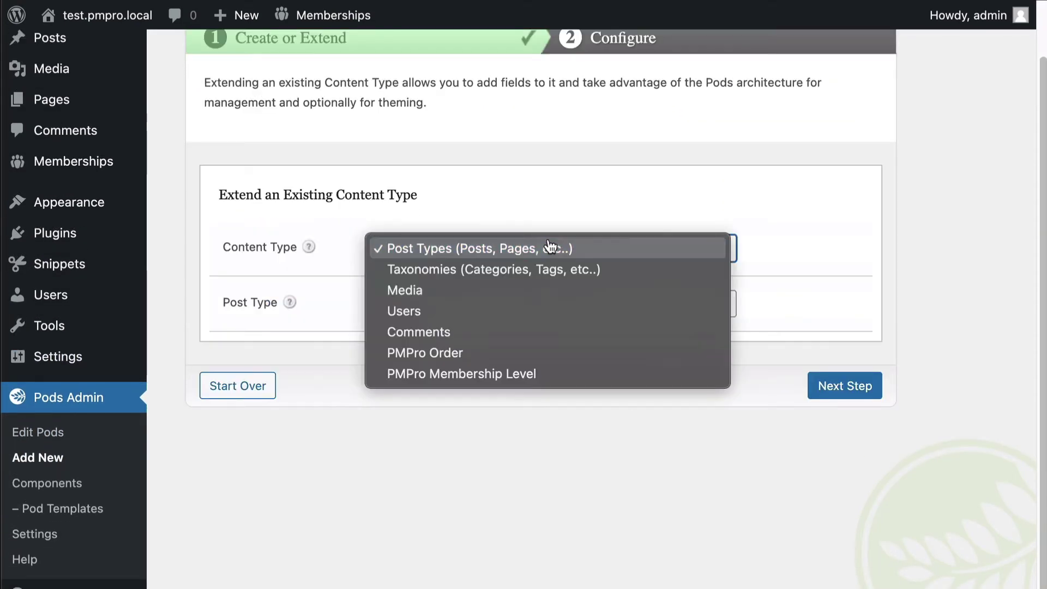
{"action": "left_click", "coordinate": [535, 356]}
{"action": "left_click", "coordinate": [858, 336]}
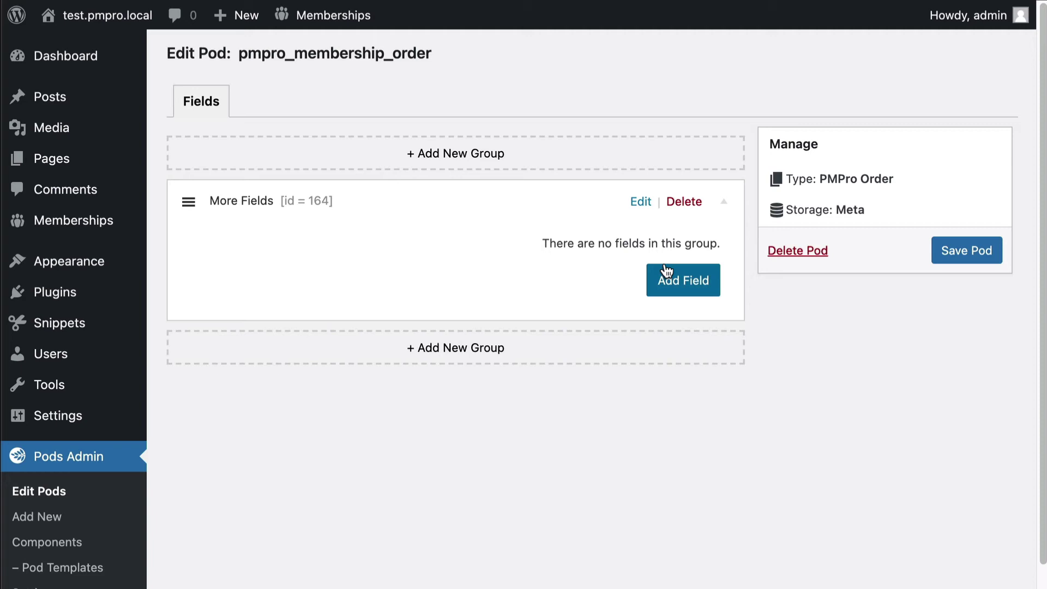
Step: Add a Plain Text field labelled 'UPS tracking number' under More Fields and save the PMPro Order pod
{"action": "left_click", "coordinate": [674, 275]}
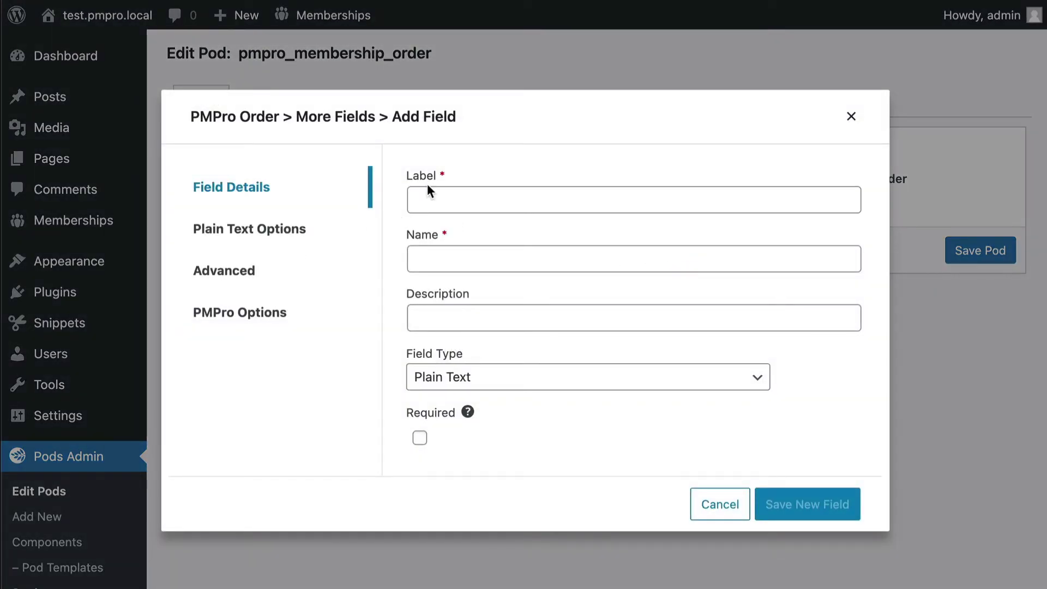
{"action": "left_click", "coordinate": [440, 192]}
{"action": "type", "text": "Order"}
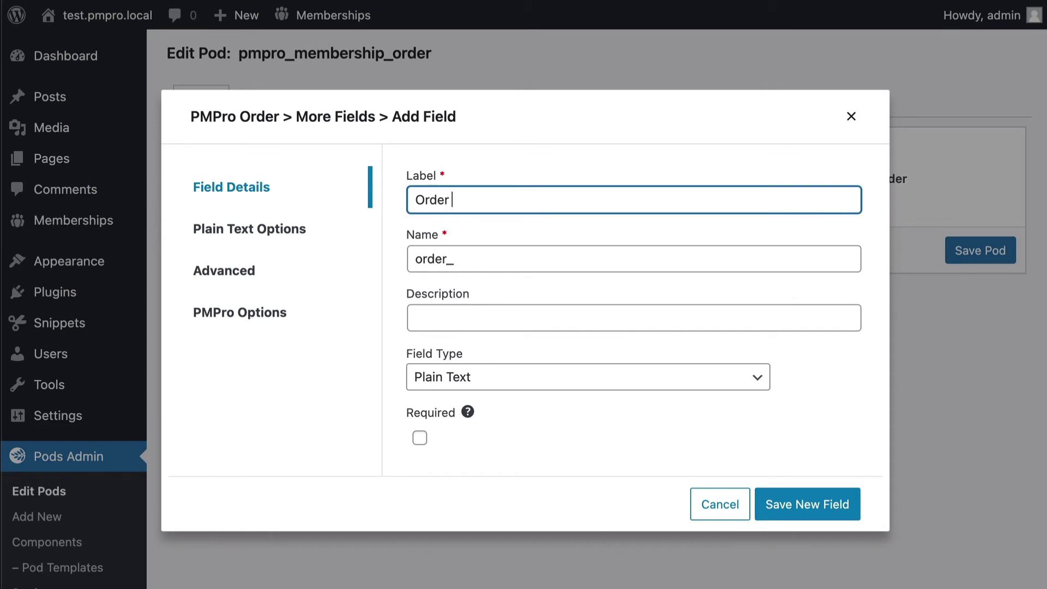
{"action": "type", "text": " status from UP"}
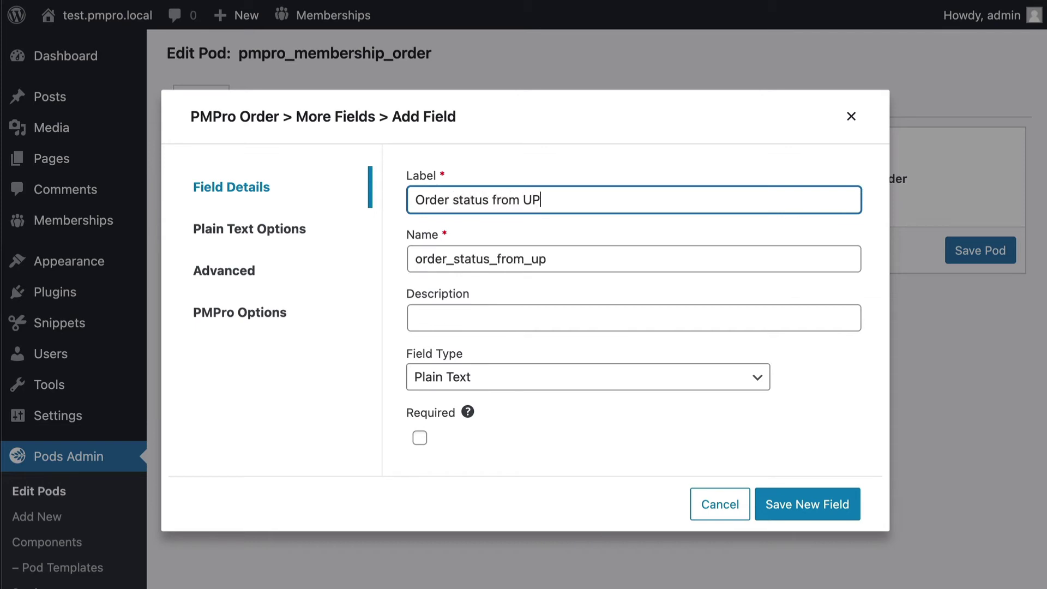
{"action": "type", "text": "S"}
{"action": "key", "text": "ctrl+a"}
{"action": "type", "text": "UPS "}
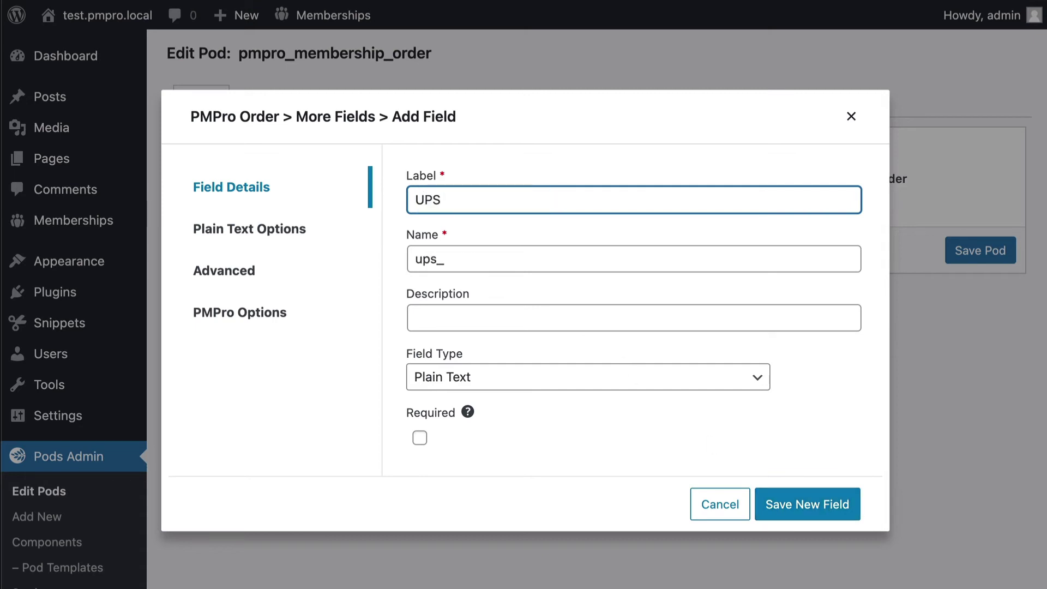
{"action": "type", "text": "tracking nu"}
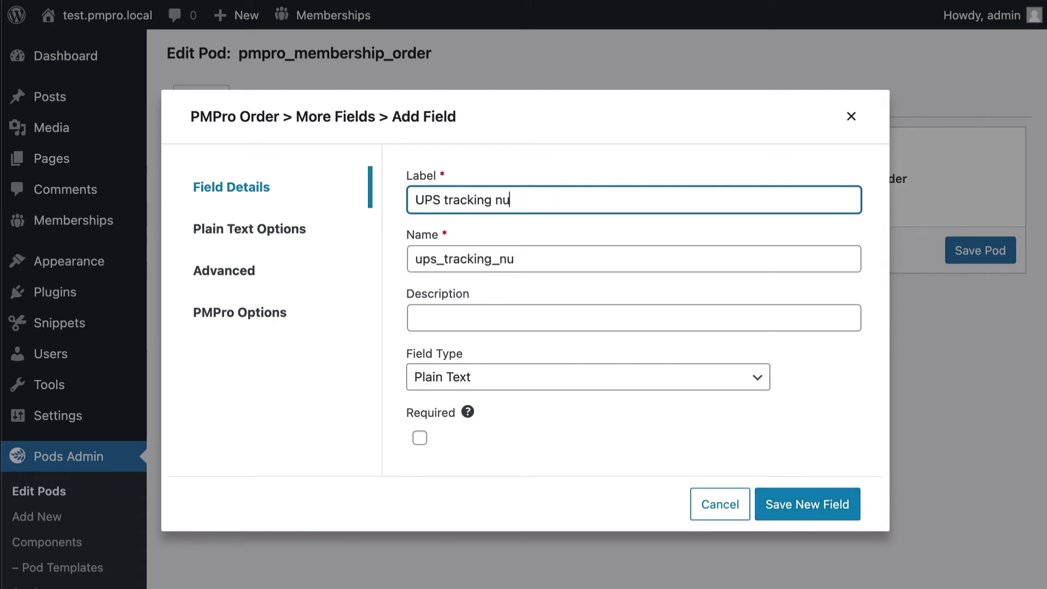
{"action": "type", "text": "mber"}
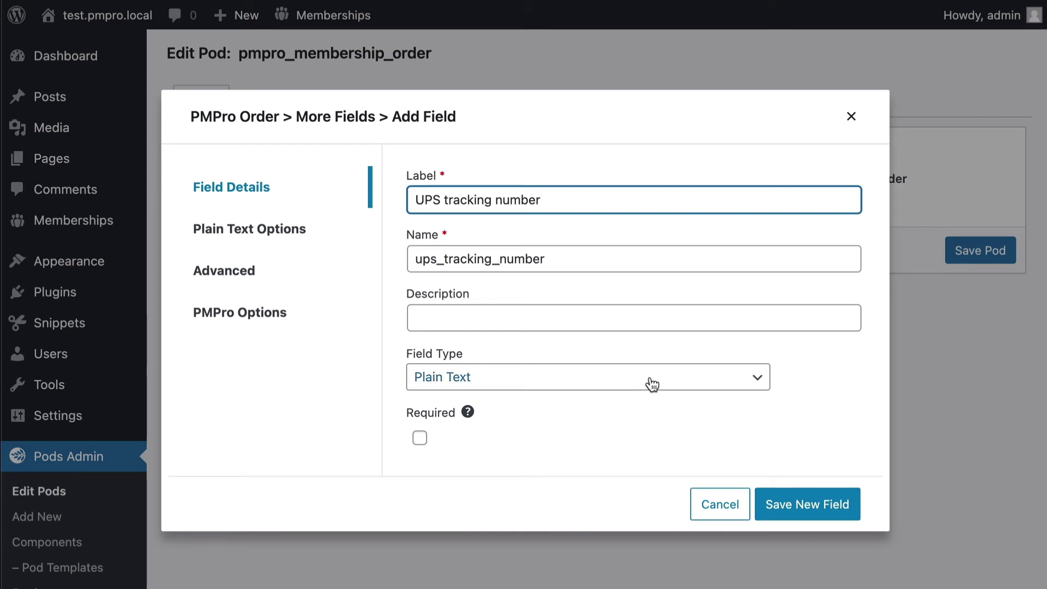
{"action": "left_click", "coordinate": [813, 505]}
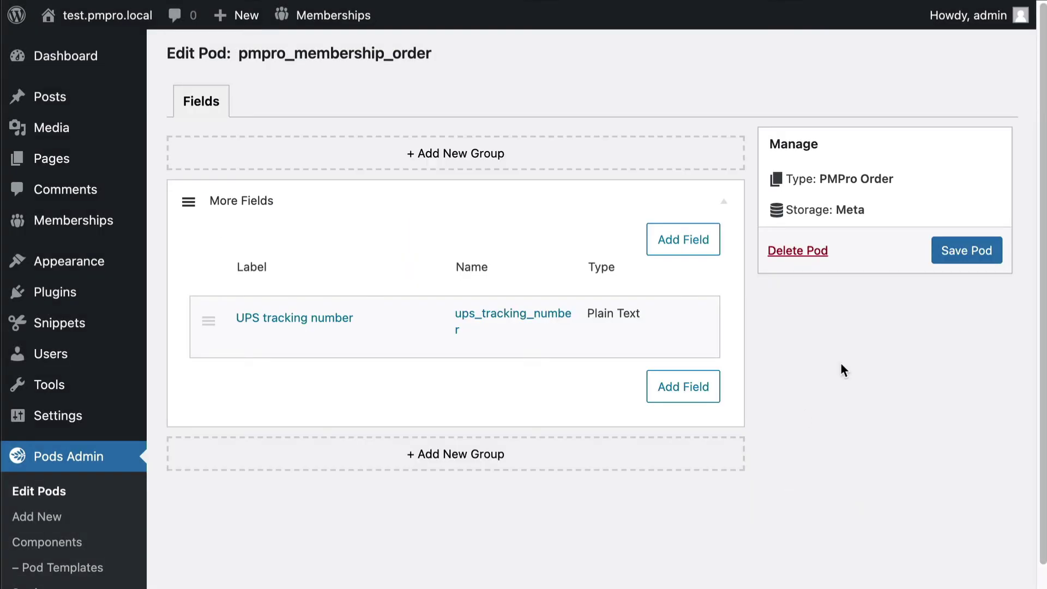
{"action": "left_click", "coordinate": [942, 251]}
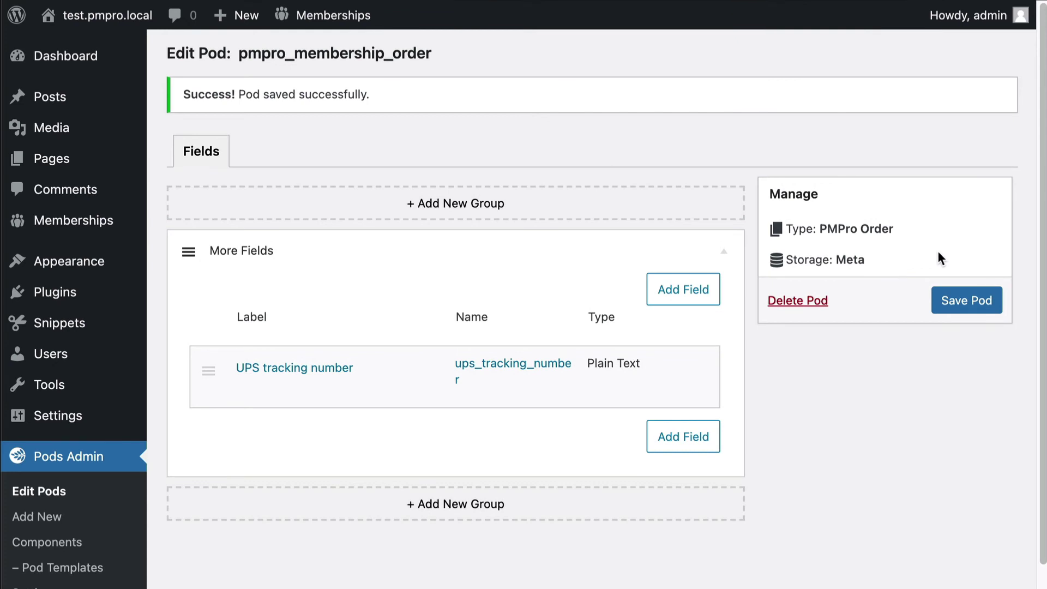
Step: Open the membership orders list in a new tab and open order 38 for editing
{"action": "mouse_move", "coordinate": [100, 228]}
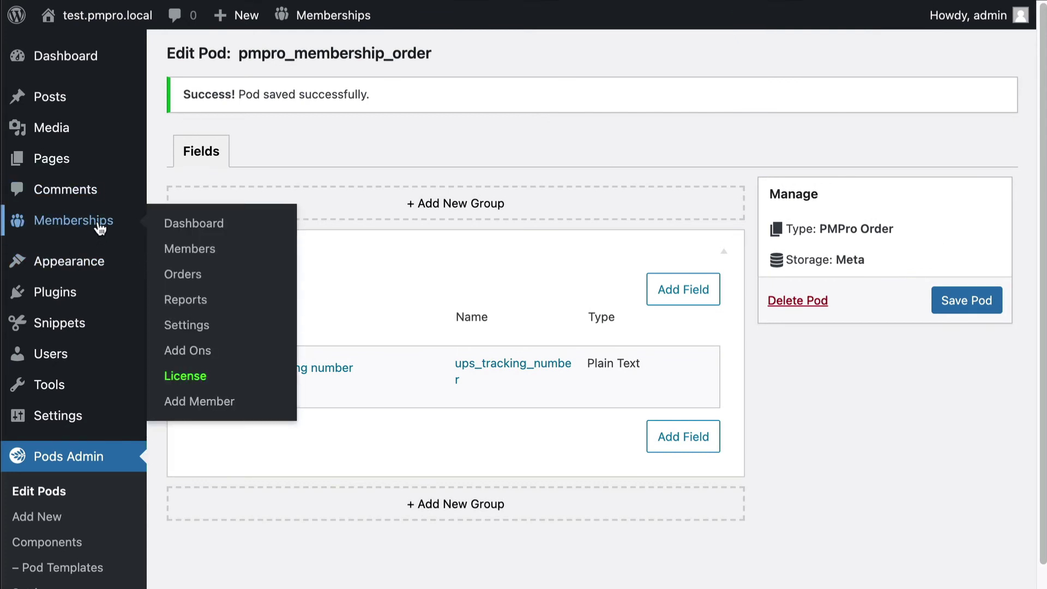
{"action": "right_click", "coordinate": [218, 275]}
{"action": "left_click", "coordinate": [262, 275]}
{"action": "key", "text": "ctrl+Tab"}
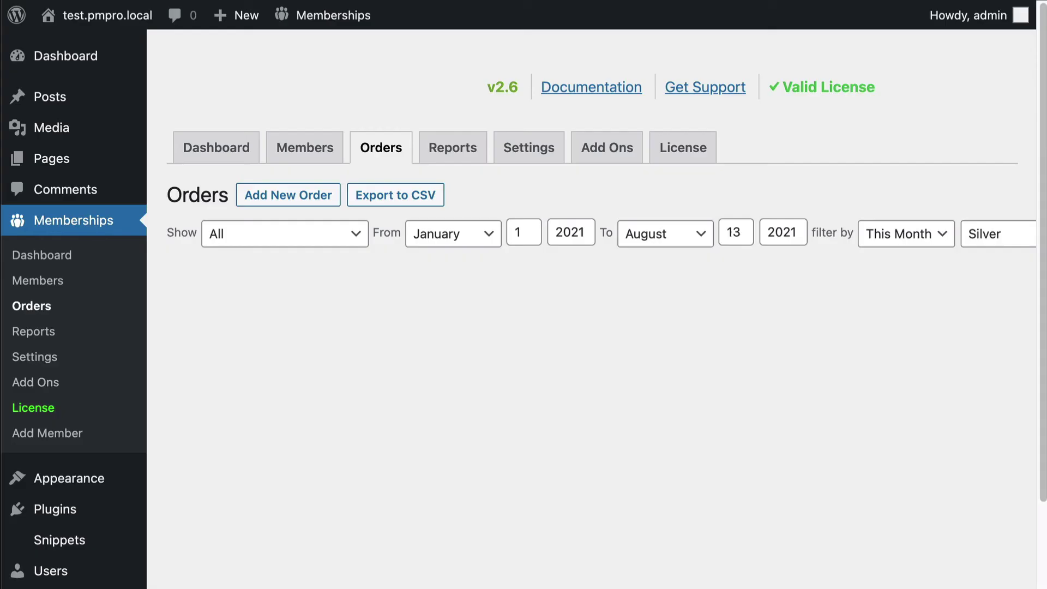
{"action": "scroll", "coordinate": [468, 270], "scroll_direction": "down", "scroll_amount": 3}
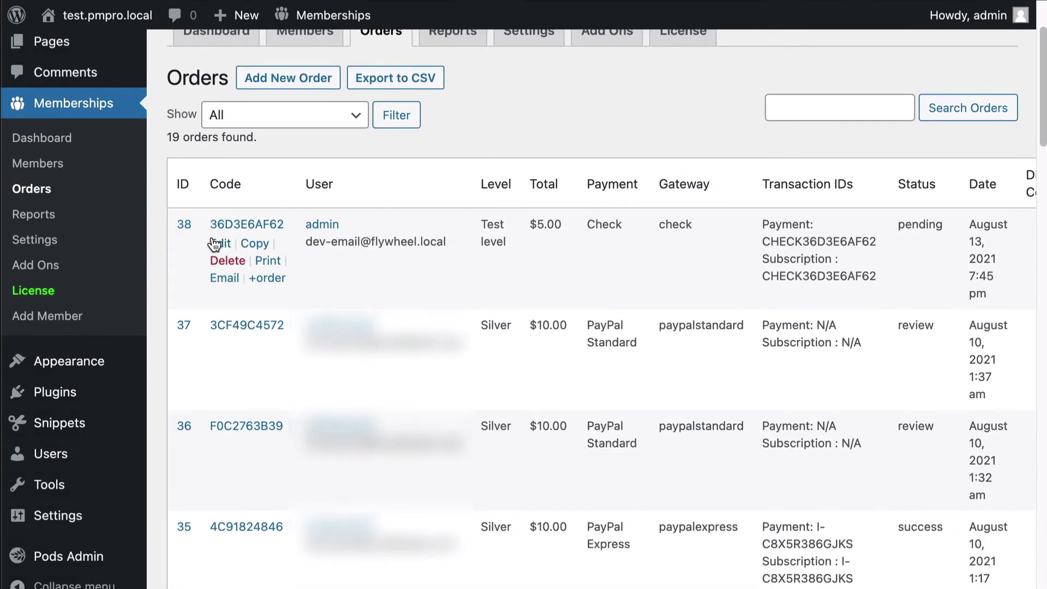
{"action": "left_click", "coordinate": [214, 243]}
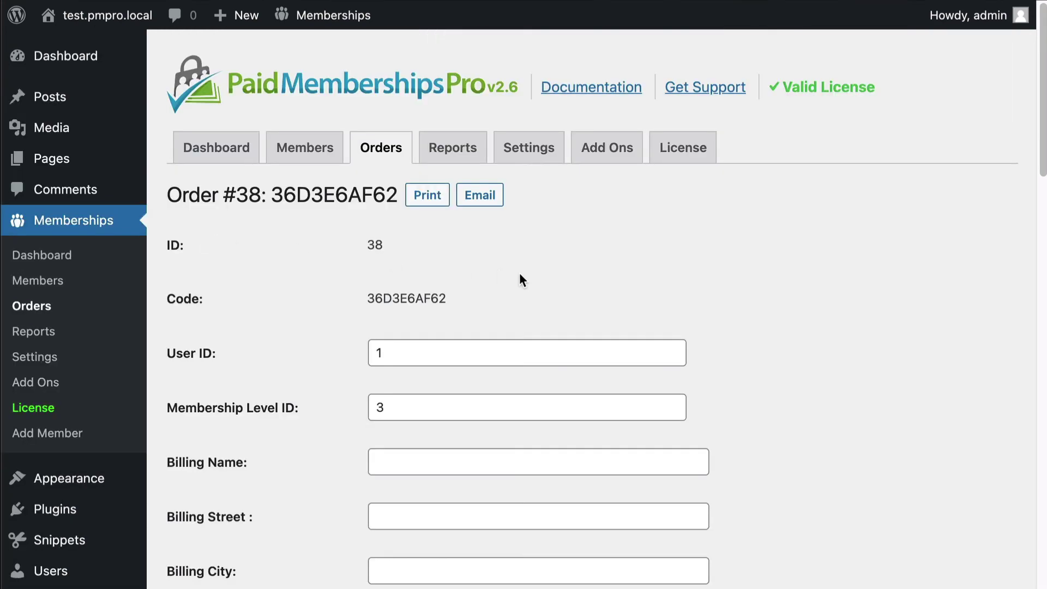
Step: Enter UPS tracking number 12019je109je12e on order 38 and save the order
{"action": "scroll", "coordinate": [529, 270], "scroll_direction": "down", "scroll_amount": 10}
{"action": "scroll", "coordinate": [532, 267], "scroll_direction": "down", "scroll_amount": 15}
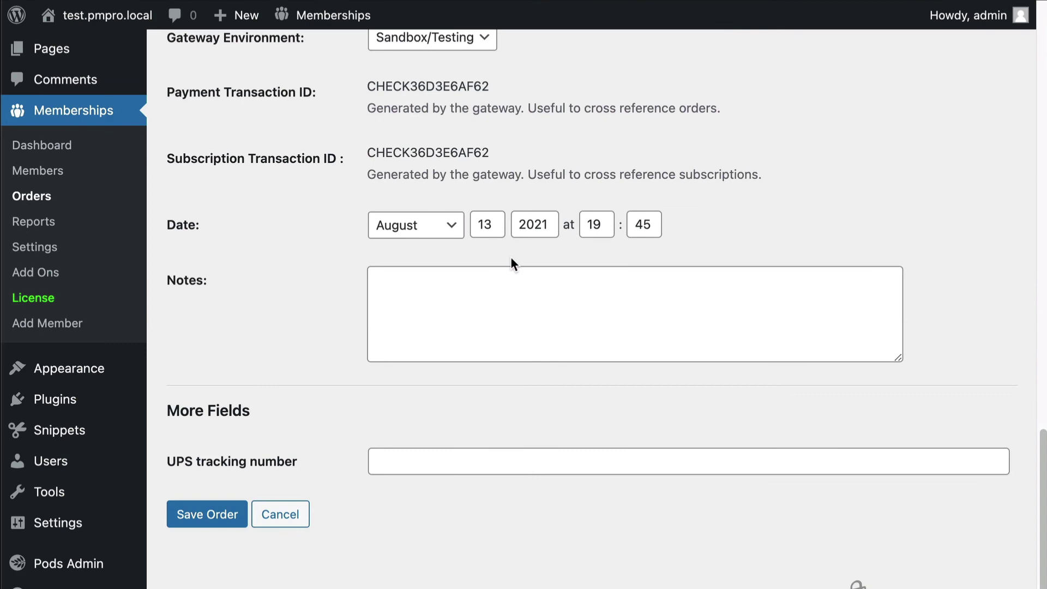
{"action": "left_click", "coordinate": [408, 456]}
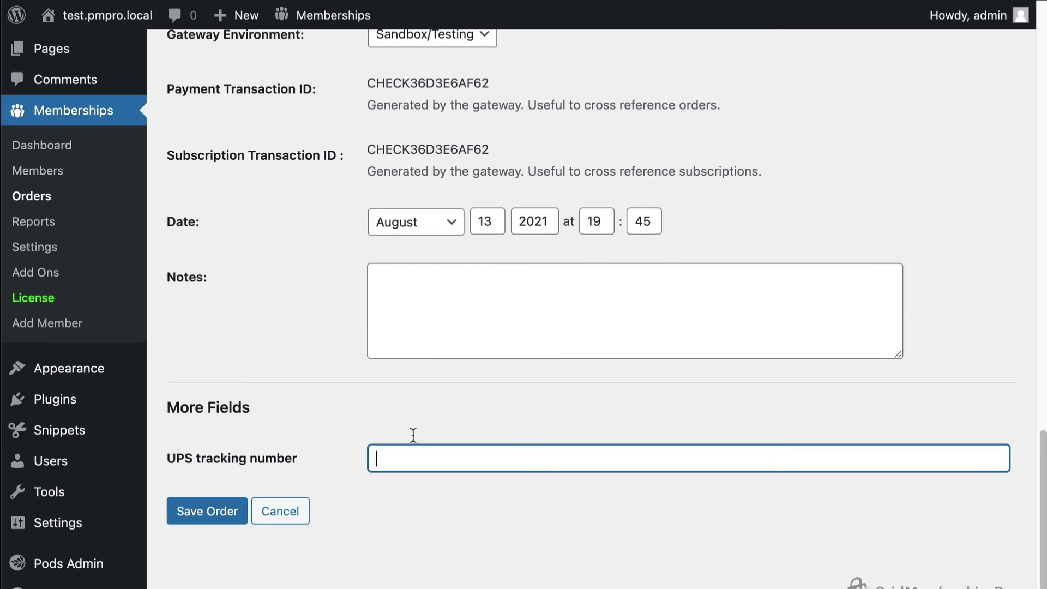
{"action": "scroll", "coordinate": [341, 302], "scroll_direction": "up", "scroll_amount": 15}
{"action": "scroll", "coordinate": [341, 302], "scroll_direction": "up", "scroll_amount": 5}
{"action": "scroll", "coordinate": [335, 253], "scroll_direction": "down", "scroll_amount": 20}
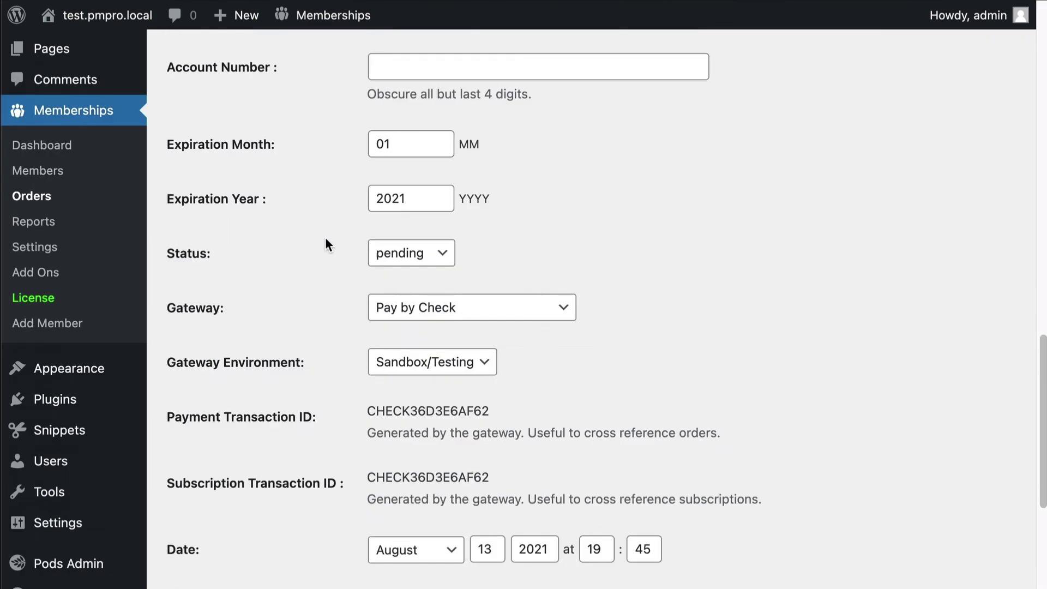
{"action": "type", "text": "12019je109je12e"}
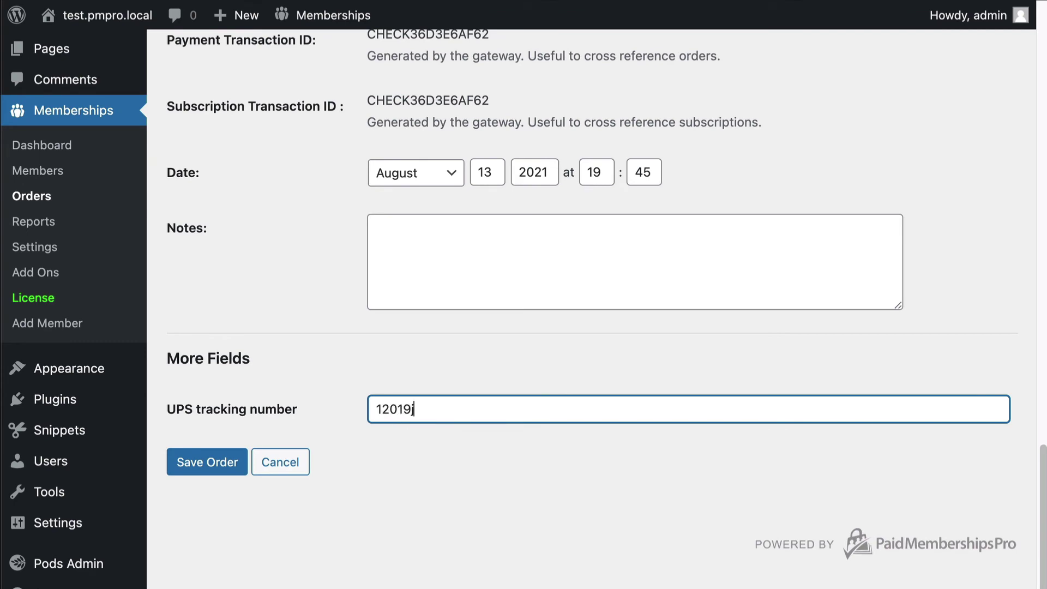
{"action": "left_click", "coordinate": [218, 473]}
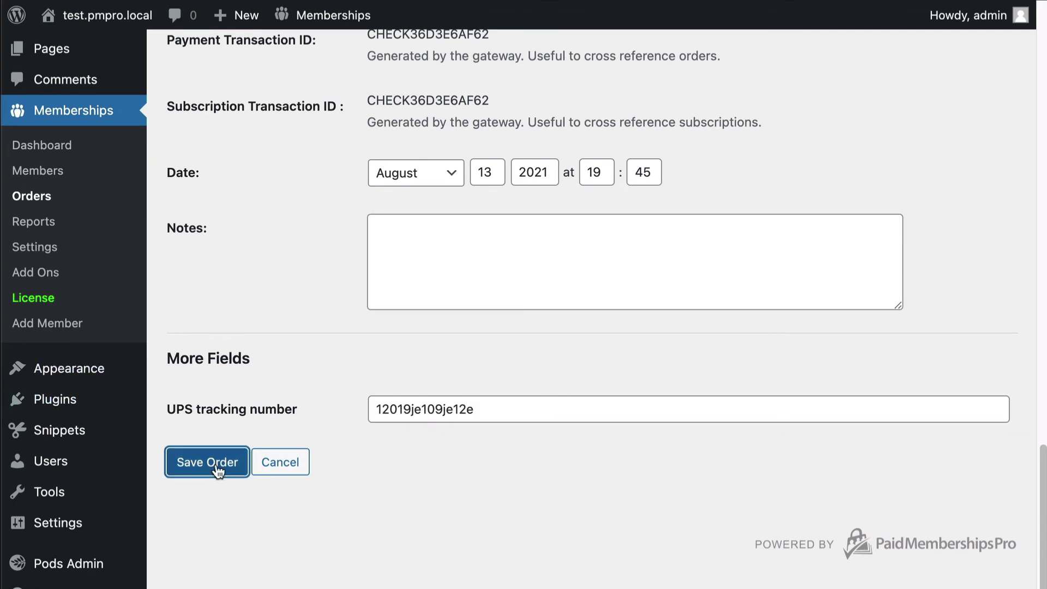
Step: Return to the orders list and check the UPS tracking number field on a new order
{"action": "scroll", "coordinate": [262, 256], "scroll_direction": "down", "scroll_amount": 20}
{"action": "scroll", "coordinate": [419, 392], "scroll_direction": "up", "scroll_amount": 20}
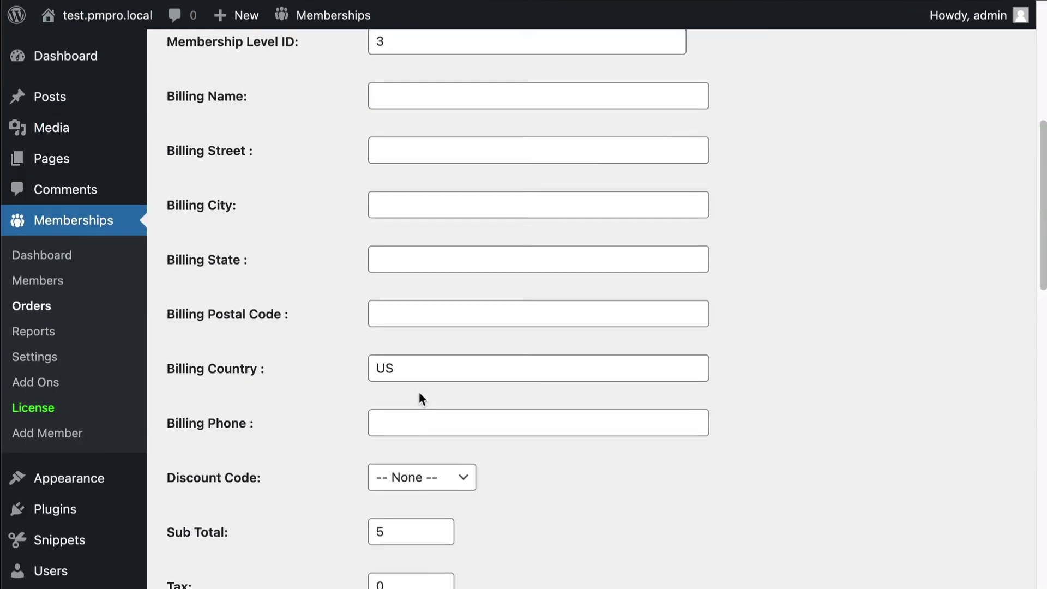
{"action": "left_click", "coordinate": [385, 145]}
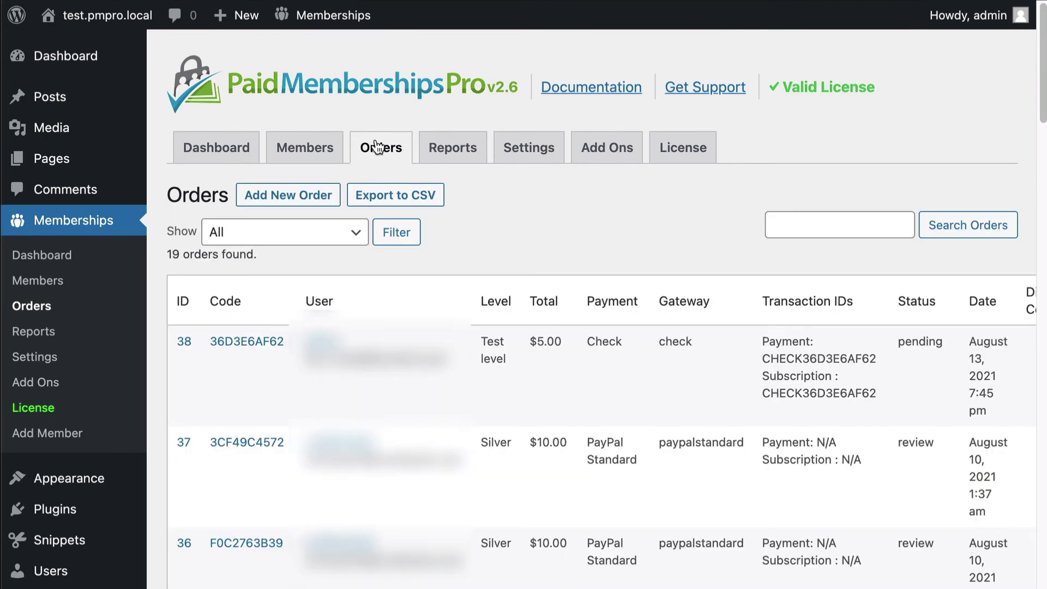
{"action": "left_click", "coordinate": [293, 195]}
{"action": "scroll", "coordinate": [416, 245], "scroll_direction": "down", "scroll_amount": 20}
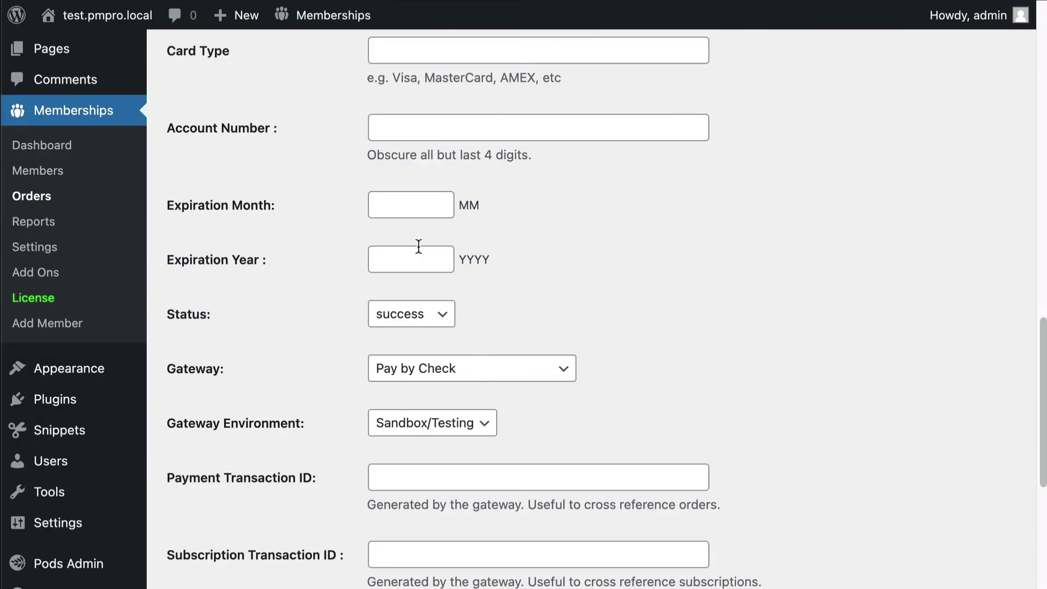
{"action": "left_click", "coordinate": [418, 418]}
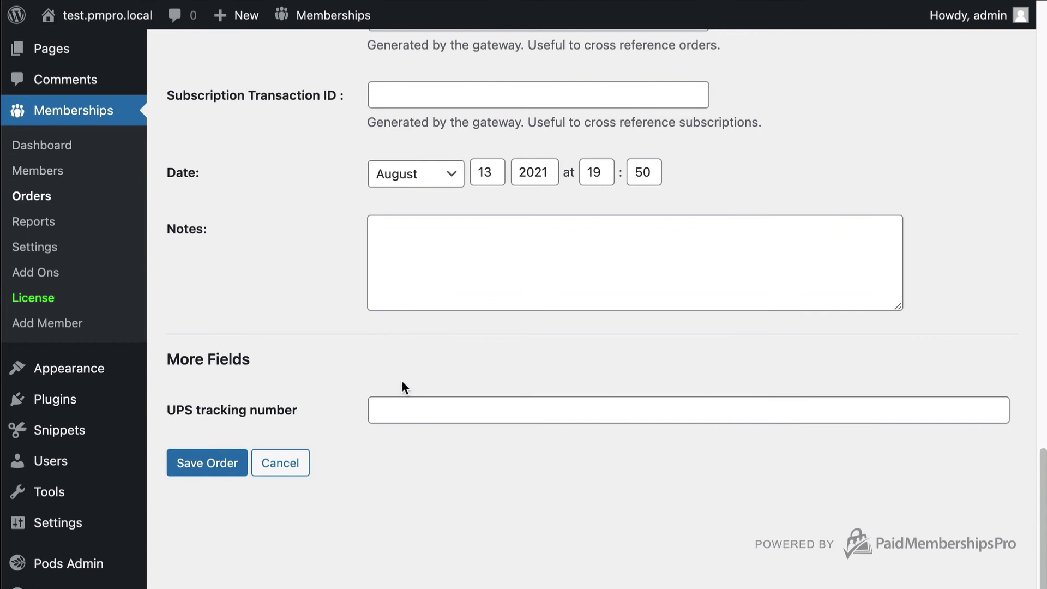
{"action": "scroll", "coordinate": [402, 381], "scroll_direction": "up", "scroll_amount": 15}
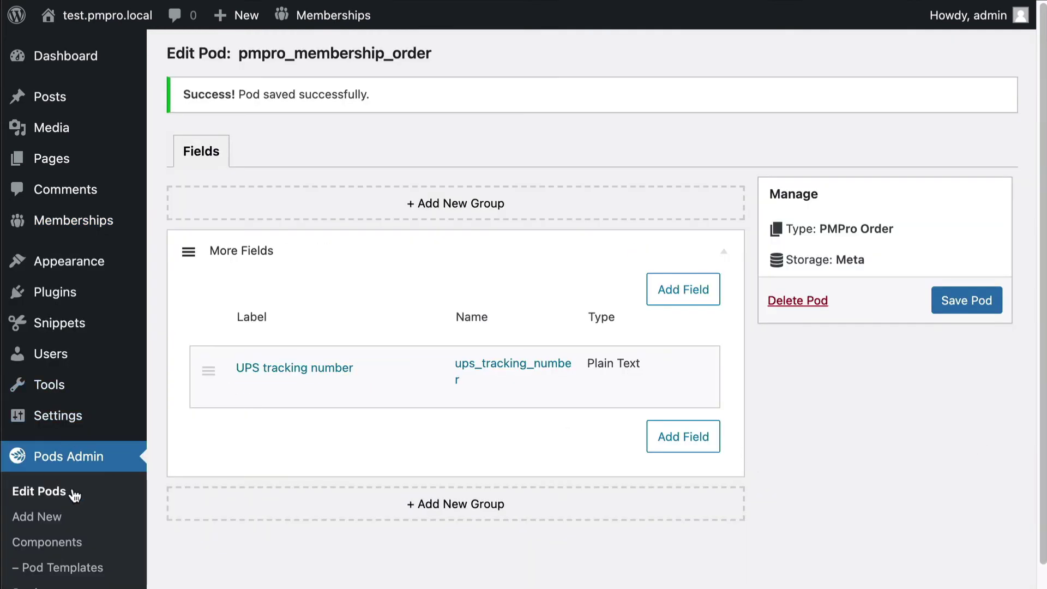
Step: Create a new pod extending the existing PMPro Membership Level content type
{"action": "left_click", "coordinate": [57, 519]}
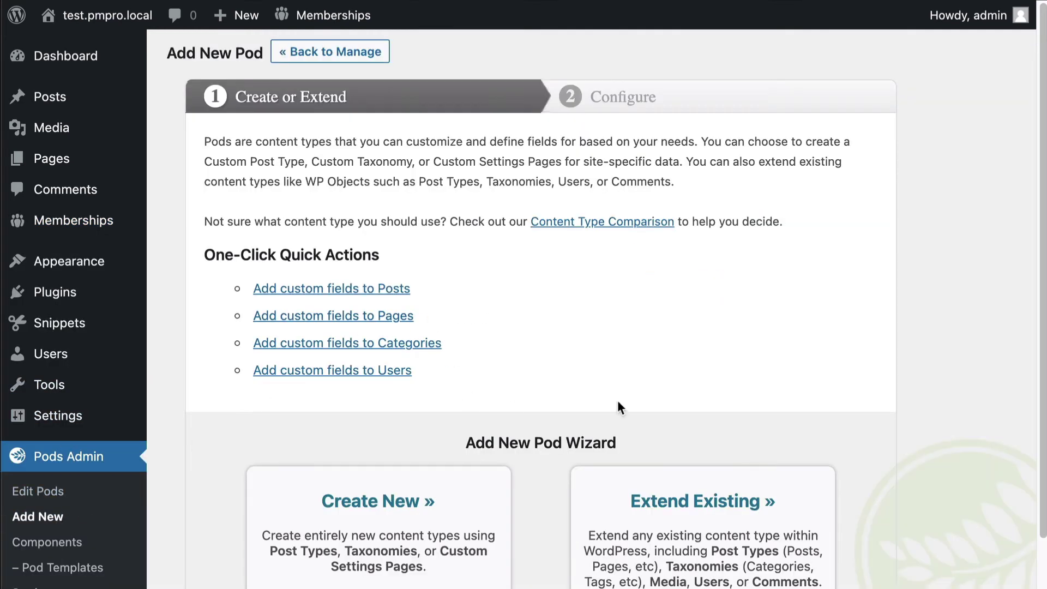
{"action": "scroll", "coordinate": [627, 436], "scroll_direction": "down", "scroll_amount": 2}
{"action": "left_click", "coordinate": [635, 456]}
{"action": "left_click", "coordinate": [465, 244]}
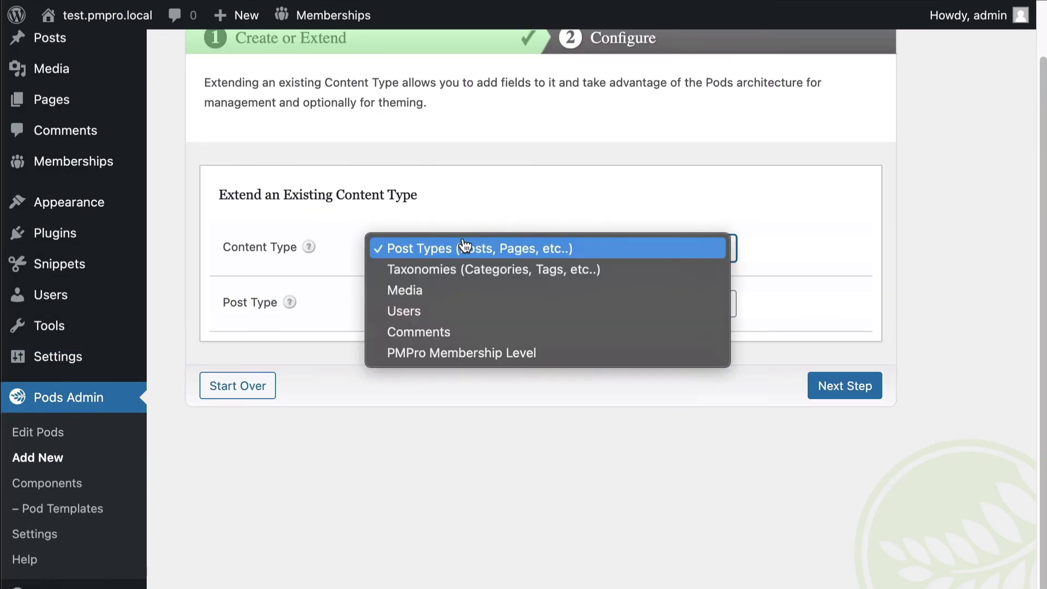
{"action": "left_click", "coordinate": [565, 362]}
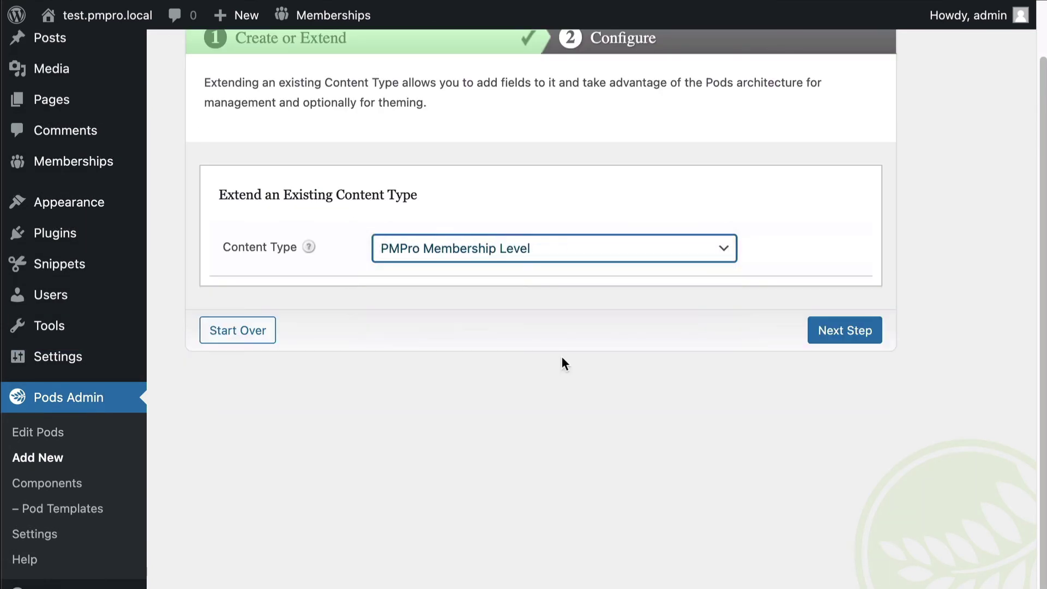
{"action": "left_click", "coordinate": [821, 337]}
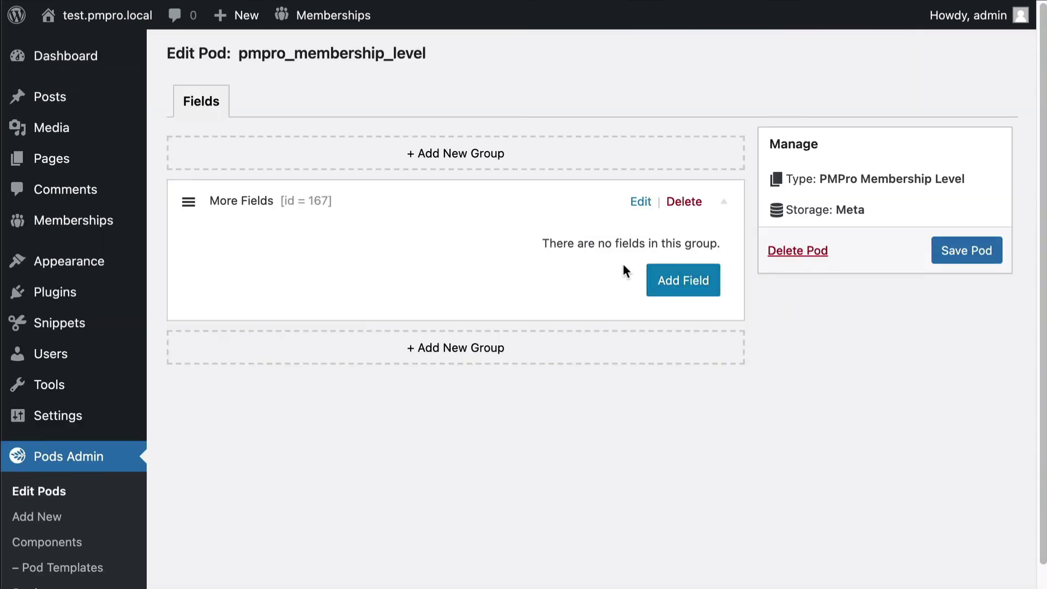
Step: Add a plain-text field labelled 'Level heading text' and save the membership level pod
{"action": "left_click", "coordinate": [681, 280]}
{"action": "left_click", "coordinate": [470, 199]}
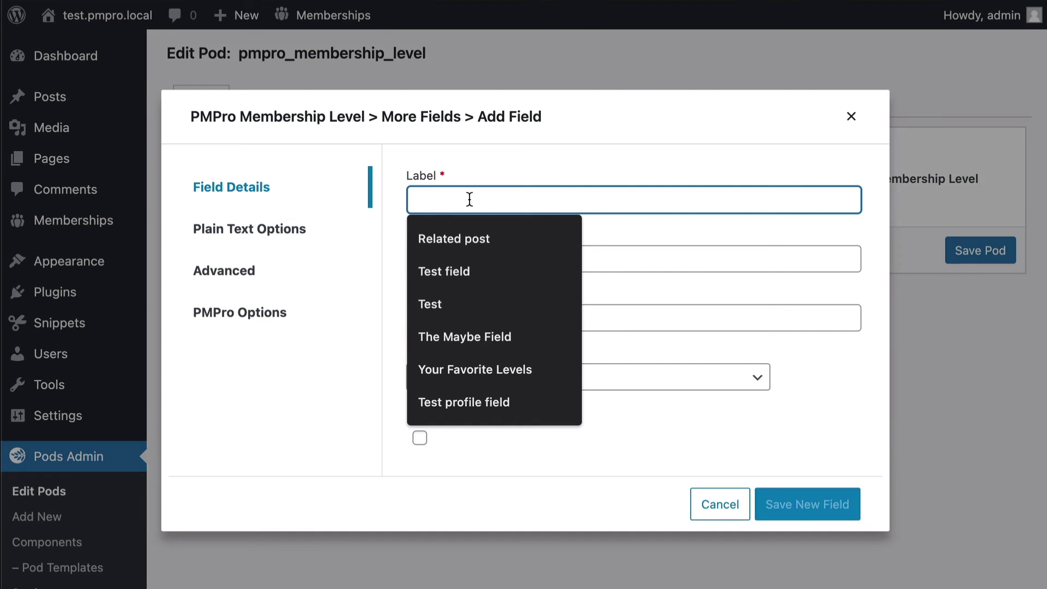
{"action": "type", "text": "Level "}
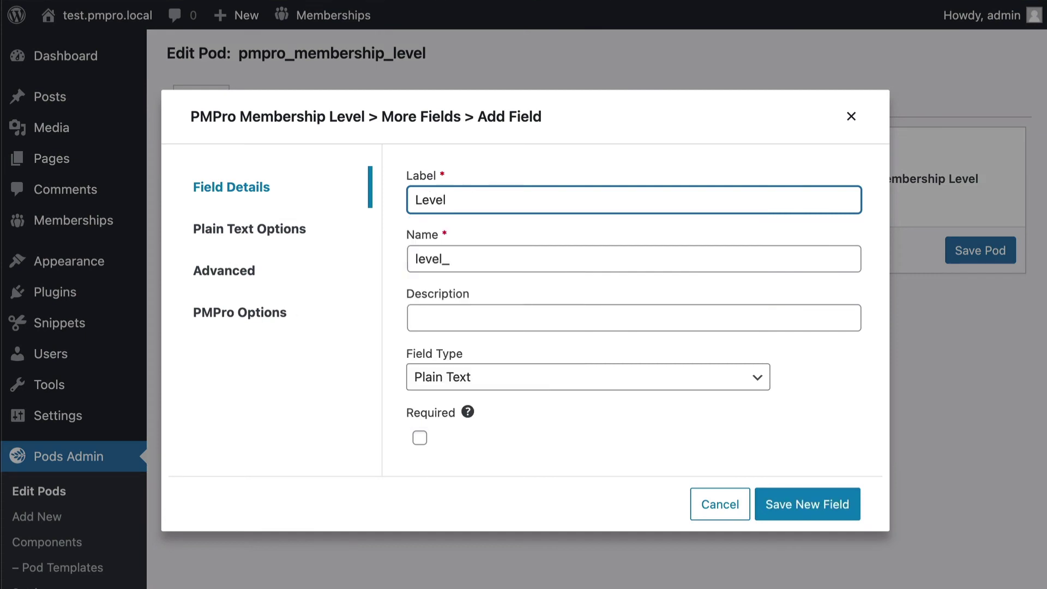
{"action": "type", "text": "heading text"}
{"action": "left_click", "coordinate": [805, 502]}
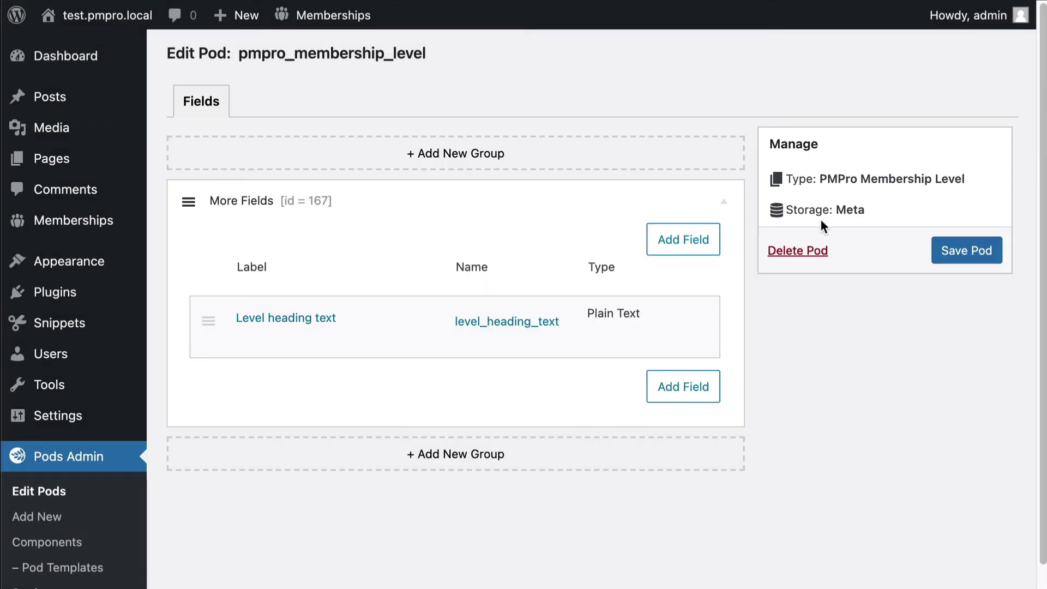
{"action": "left_click", "coordinate": [989, 252]}
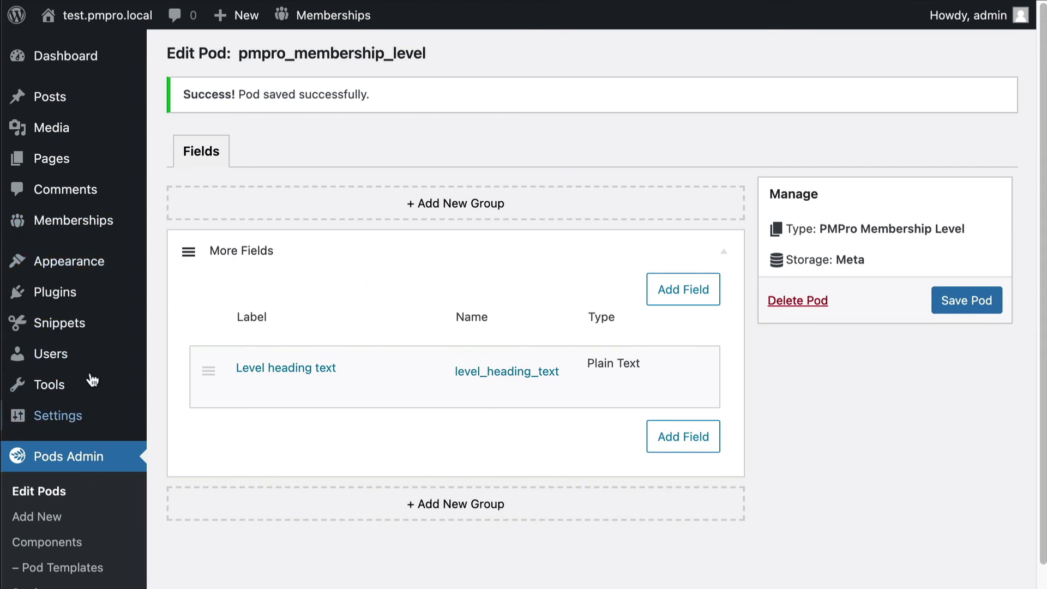
{"action": "mouse_move", "coordinate": [125, 220]}
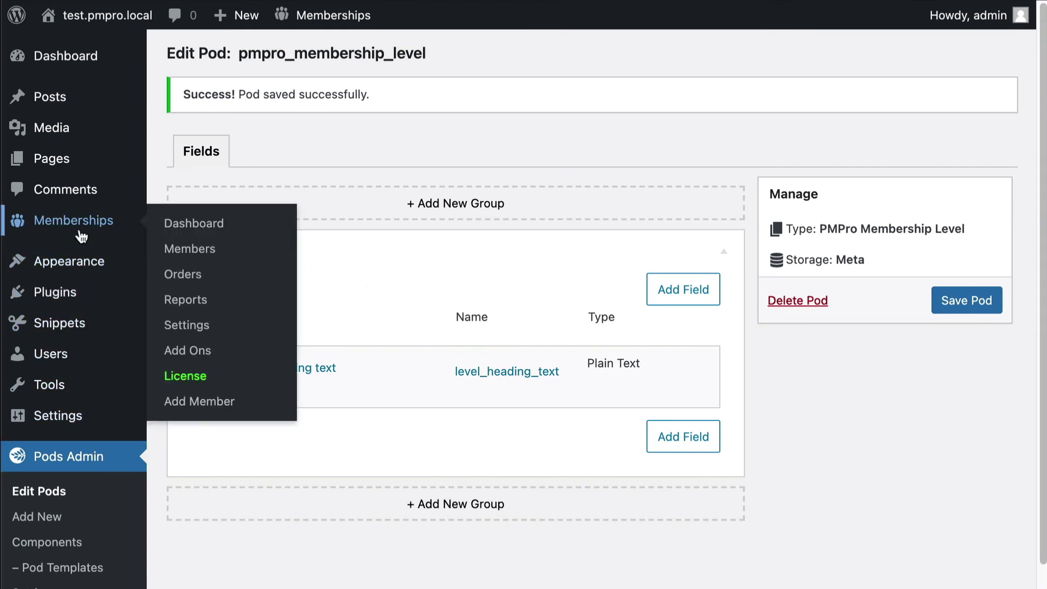
Step: Open the Silver membership level for editing from the Levels settings
{"action": "left_click", "coordinate": [188, 326]}
{"action": "mouse_move", "coordinate": [276, 322]}
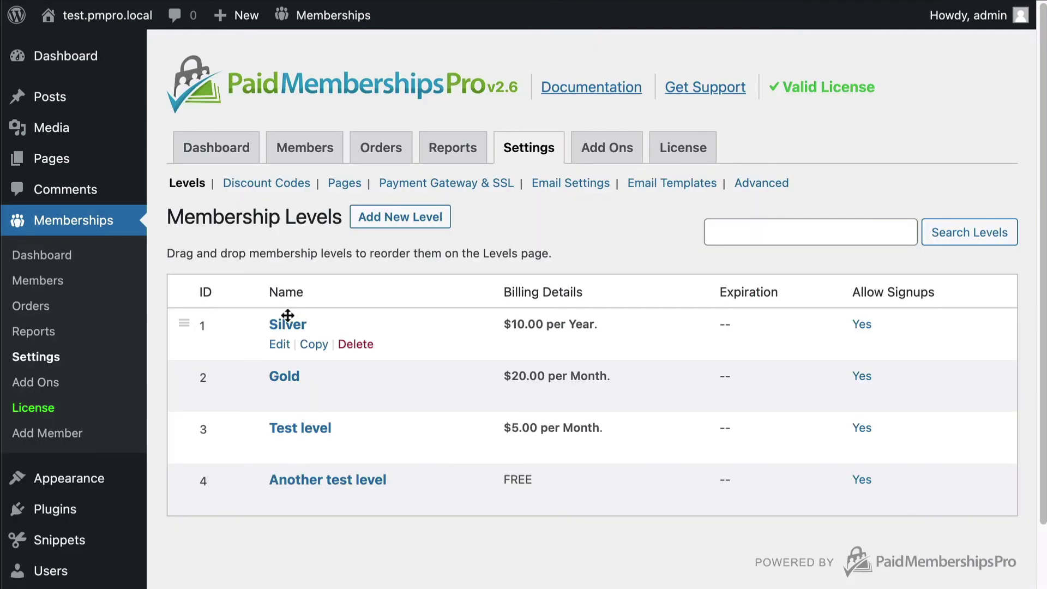
{"action": "left_click", "coordinate": [280, 345]}
{"action": "scroll", "coordinate": [297, 317], "scroll_direction": "down", "scroll_amount": 15}
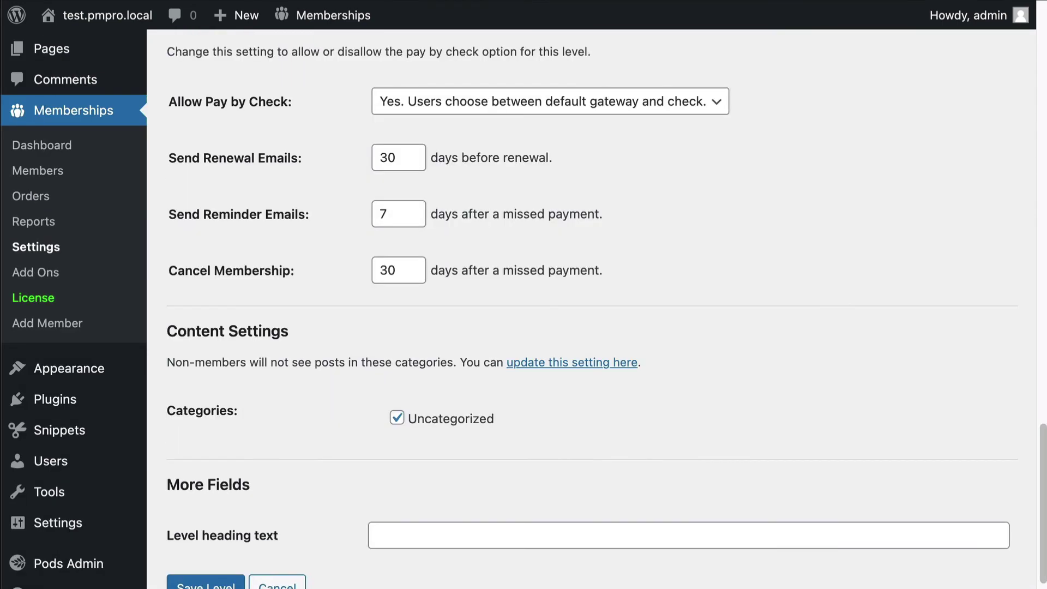
{"action": "scroll", "coordinate": [944, 351], "scroll_direction": "down", "scroll_amount": 3}
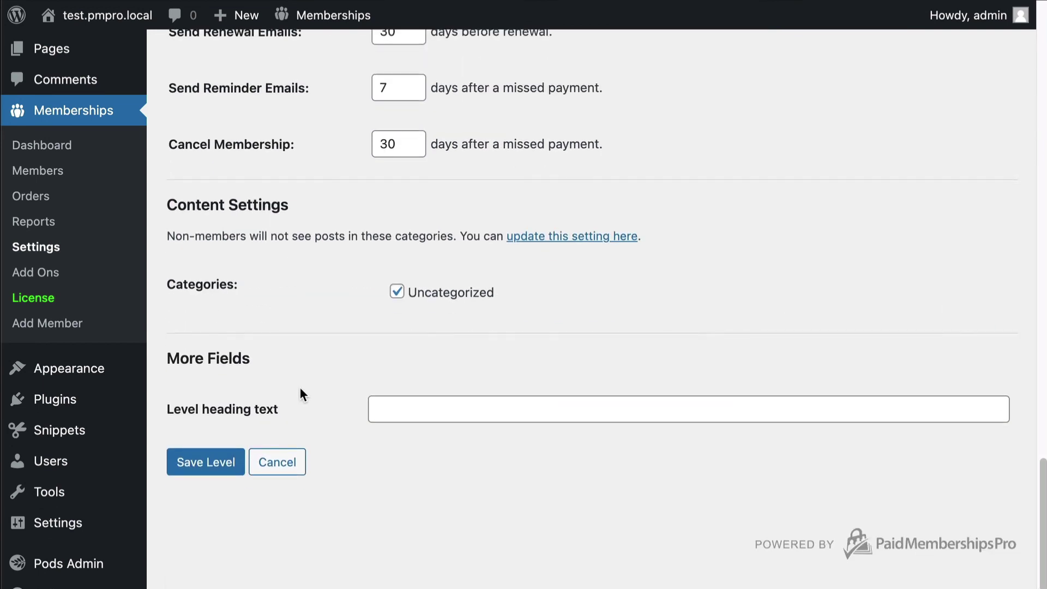
Step: Set Silver's Level heading text to 'Custom silver heading text', save, and reopen the level
{"action": "left_click", "coordinate": [472, 406]}
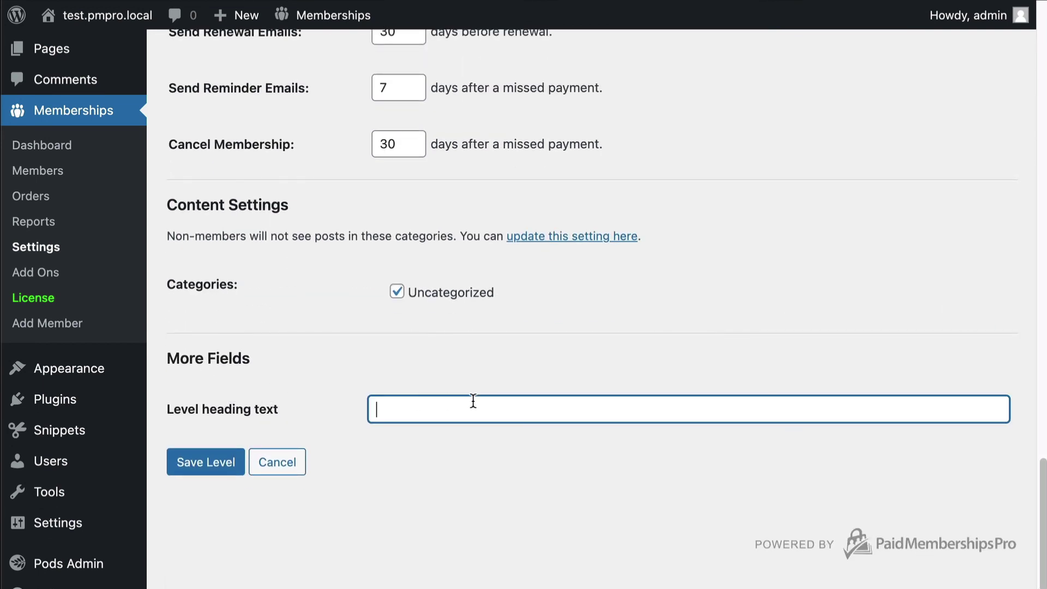
{"action": "mouse_move", "coordinate": [55, 399]}
{"action": "type", "text": "Custom silver heading text"}
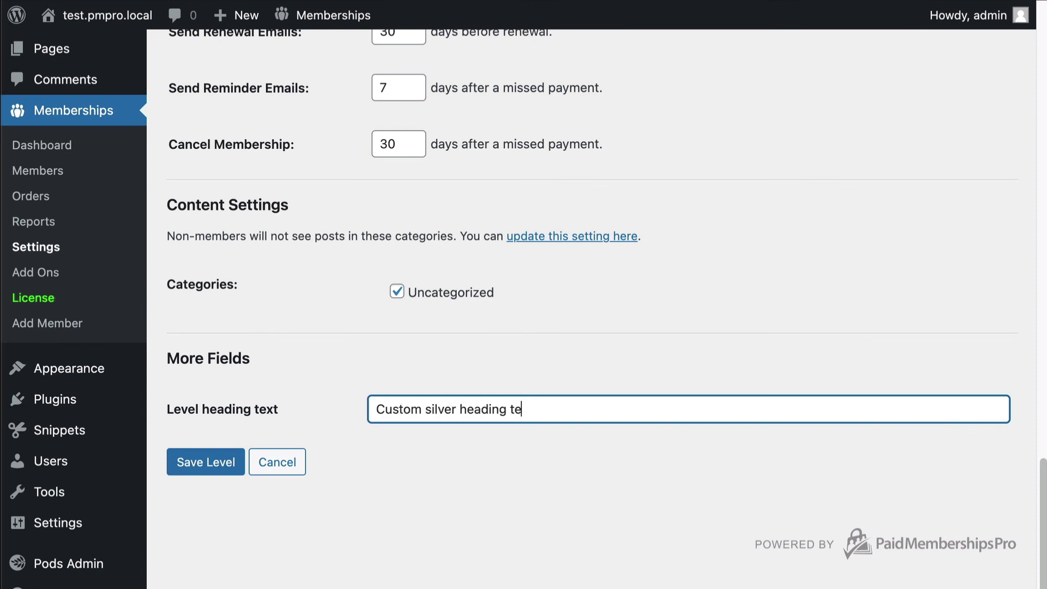
{"action": "left_click", "coordinate": [214, 461]}
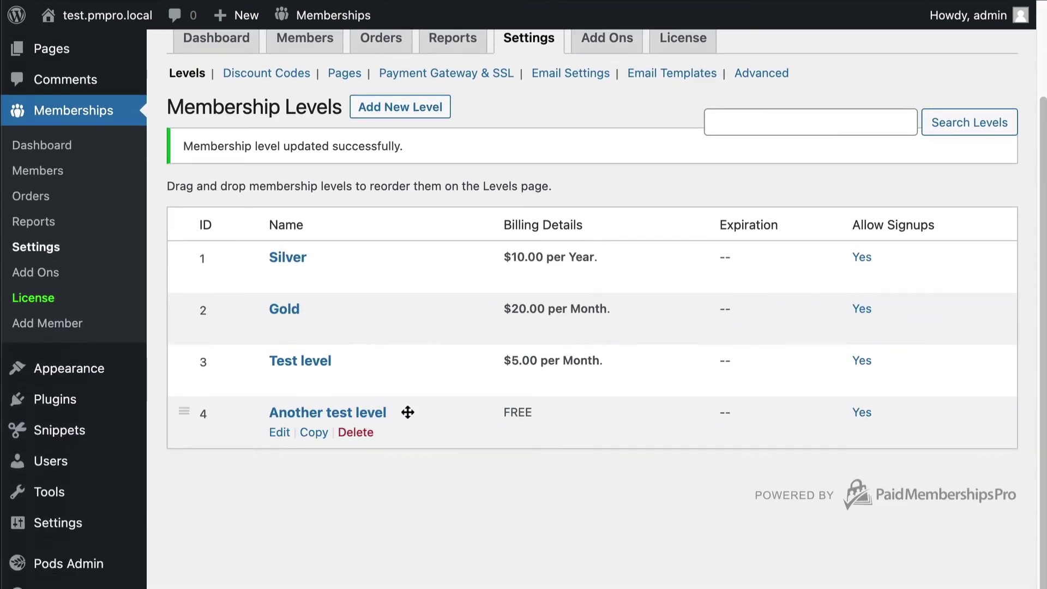
{"action": "left_click", "coordinate": [278, 276]}
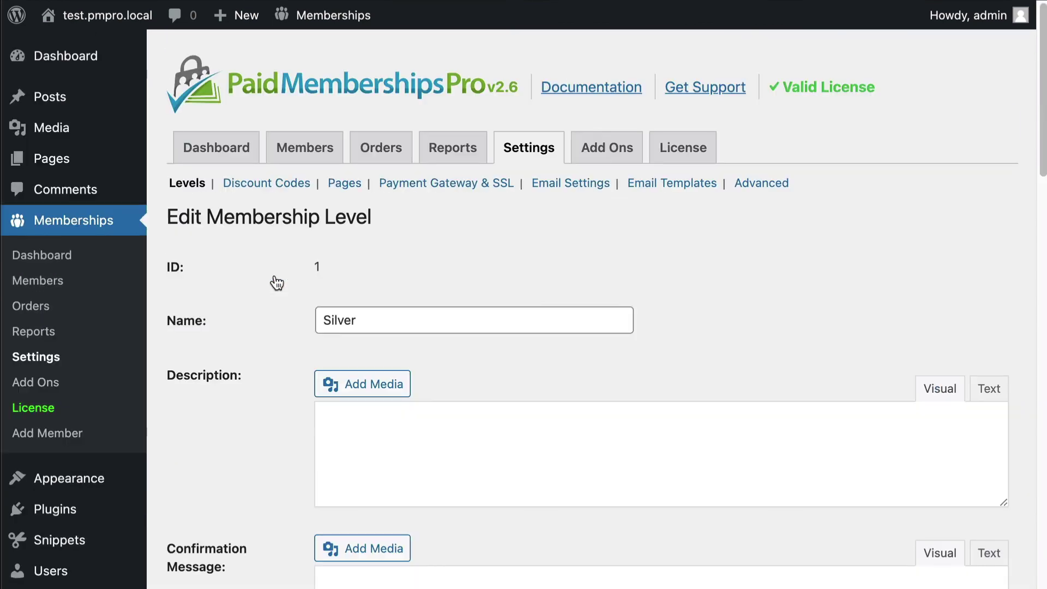
{"action": "scroll", "coordinate": [404, 337], "scroll_direction": "down", "scroll_amount": 2}
{"action": "scroll", "coordinate": [403, 337], "scroll_direction": "down", "scroll_amount": 15}
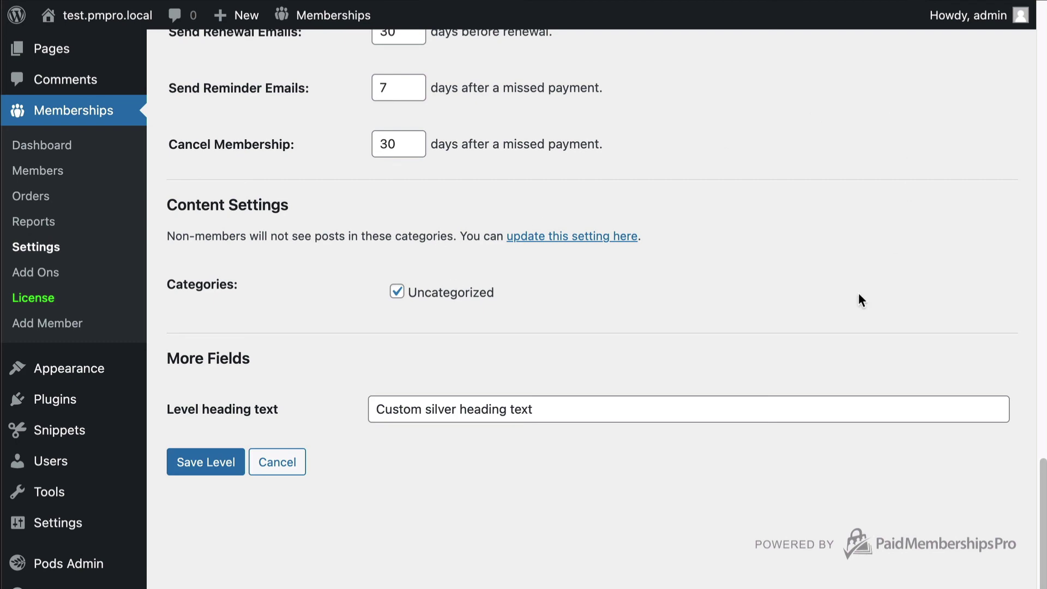
{"action": "scroll", "coordinate": [779, 298], "scroll_direction": "up", "scroll_amount": 15}
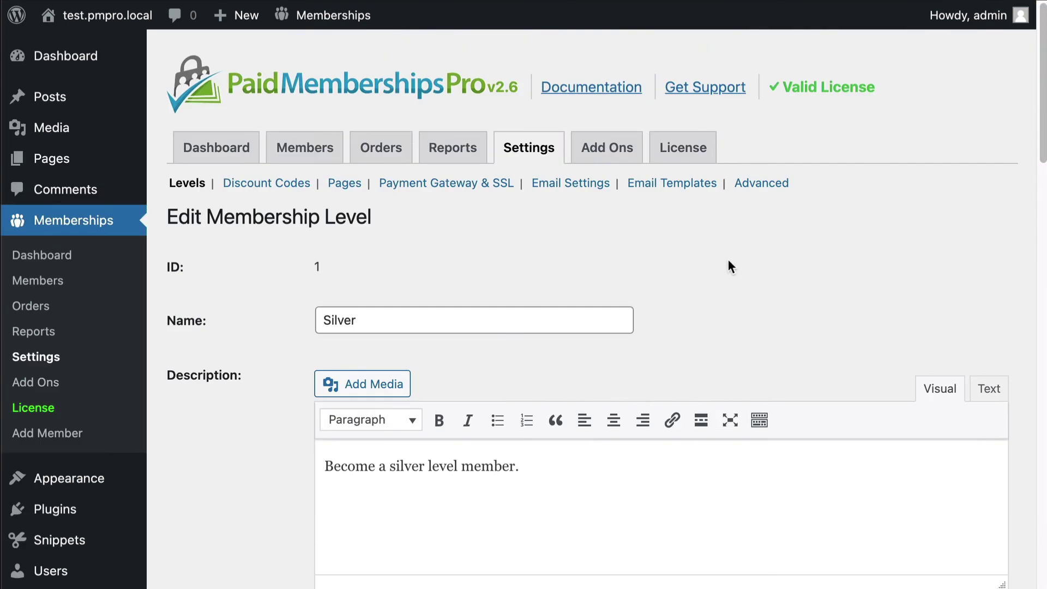